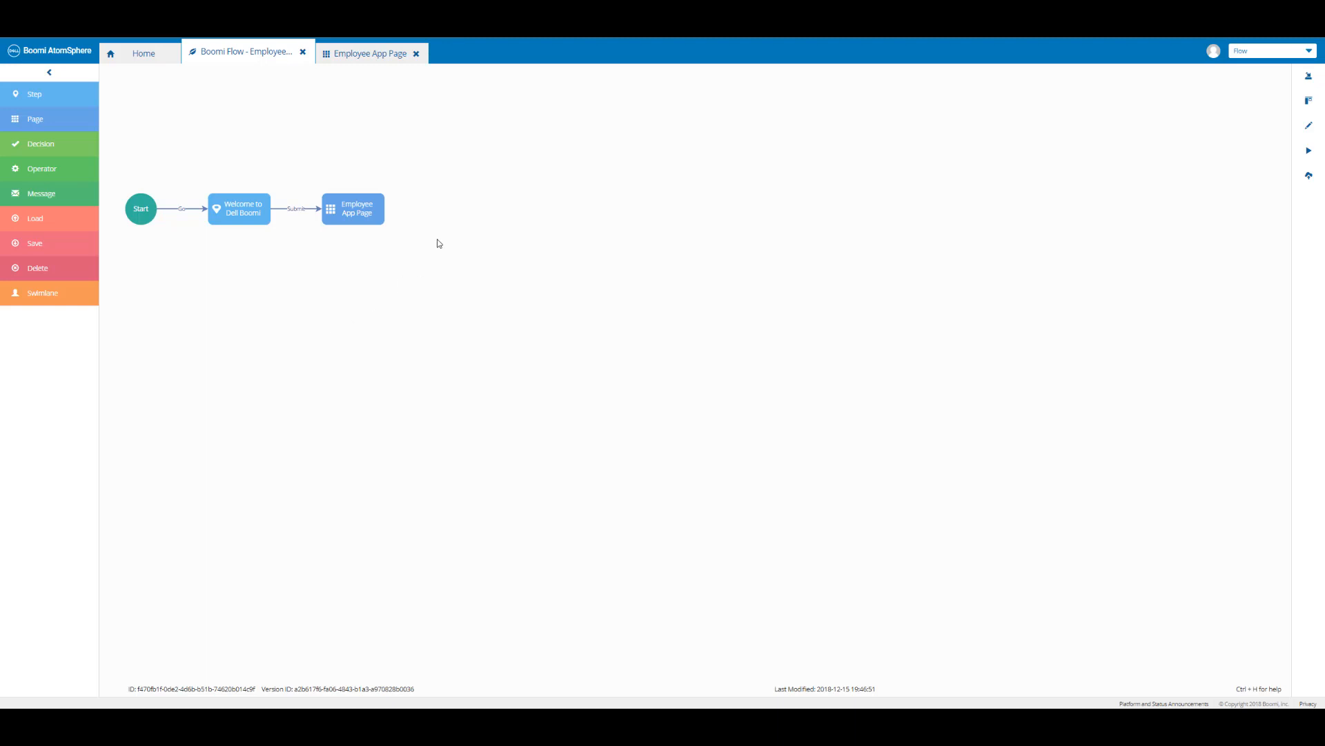
- Add a container named Contact Information to the main container of the Employee App Page and save the page
left_click(370, 56)
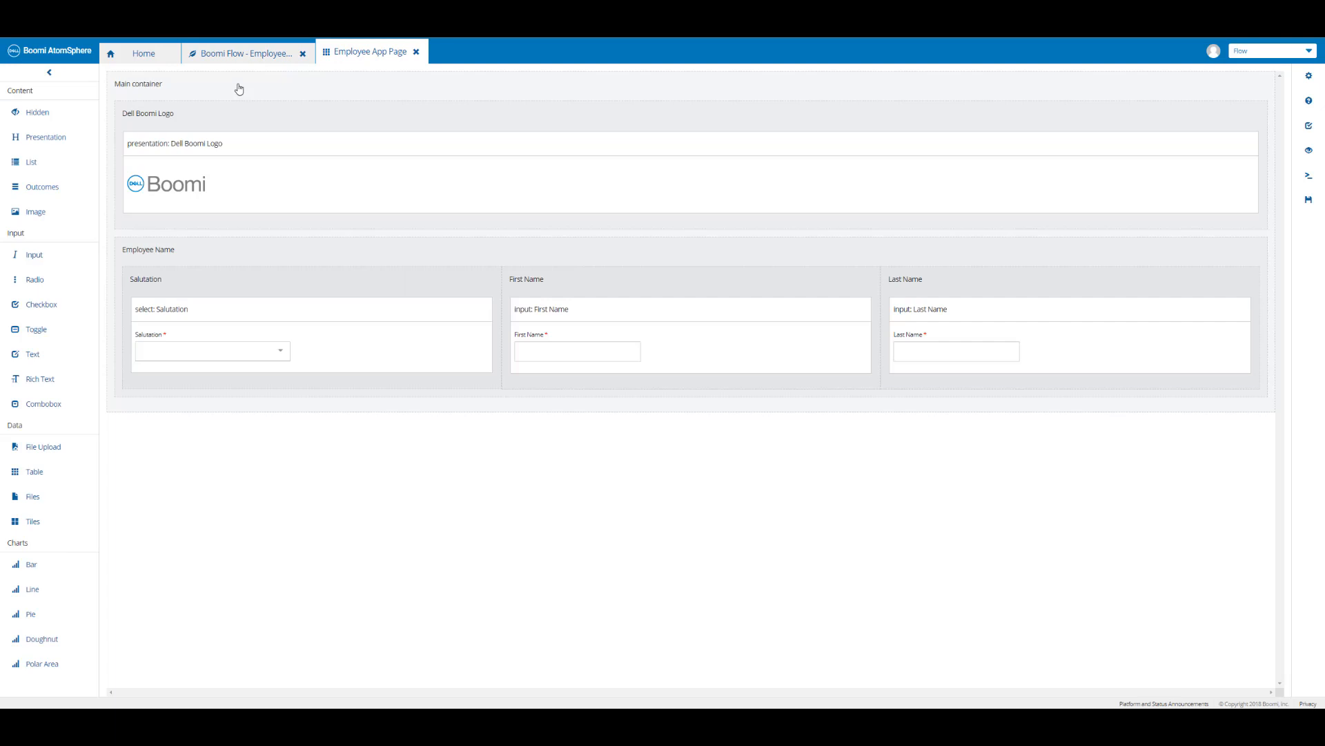
left_click(239, 89)
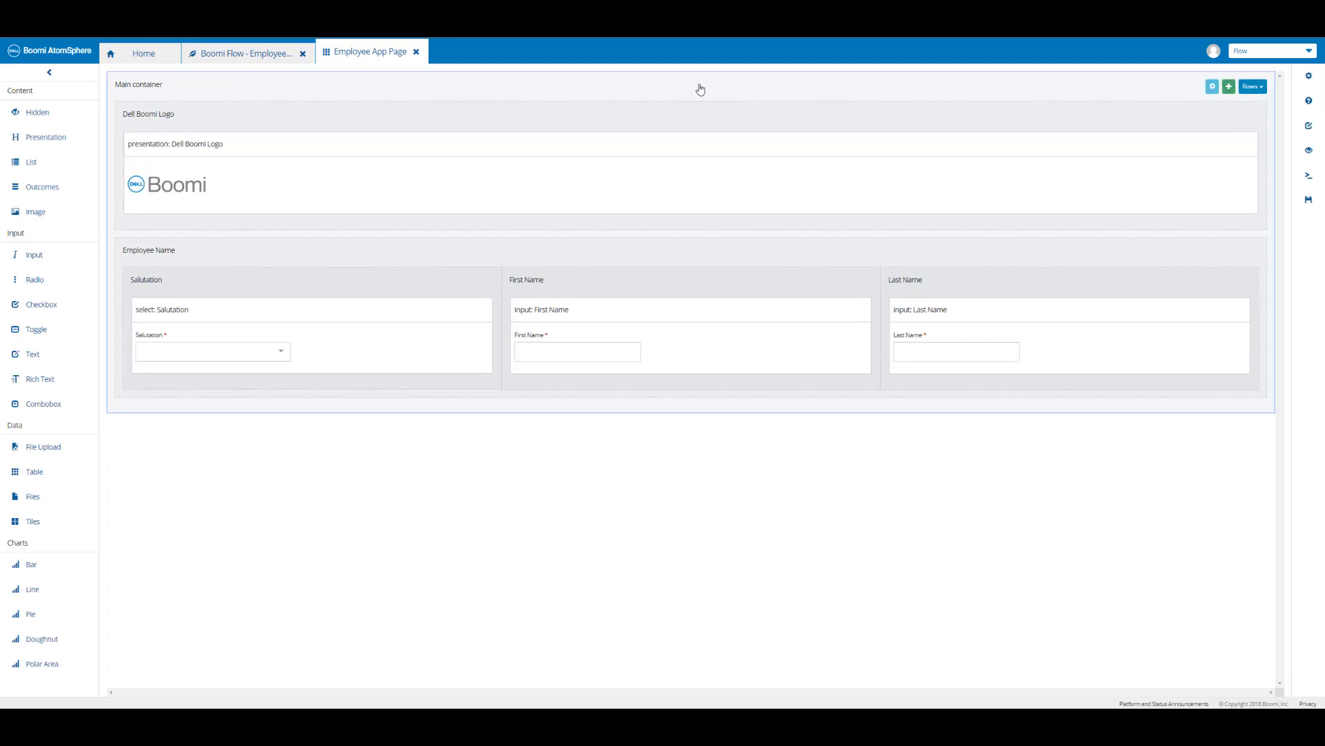
left_click(1229, 91)
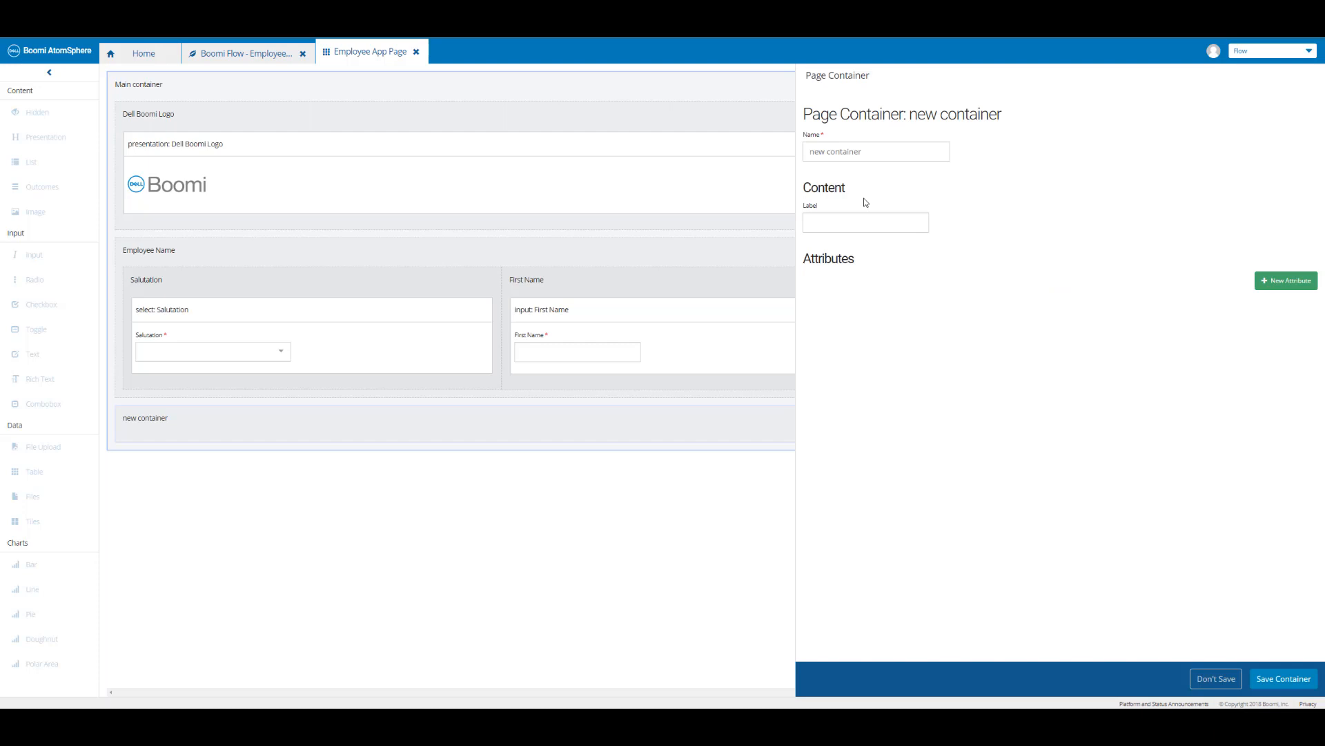
left_click(869, 152)
type("Contact Information")
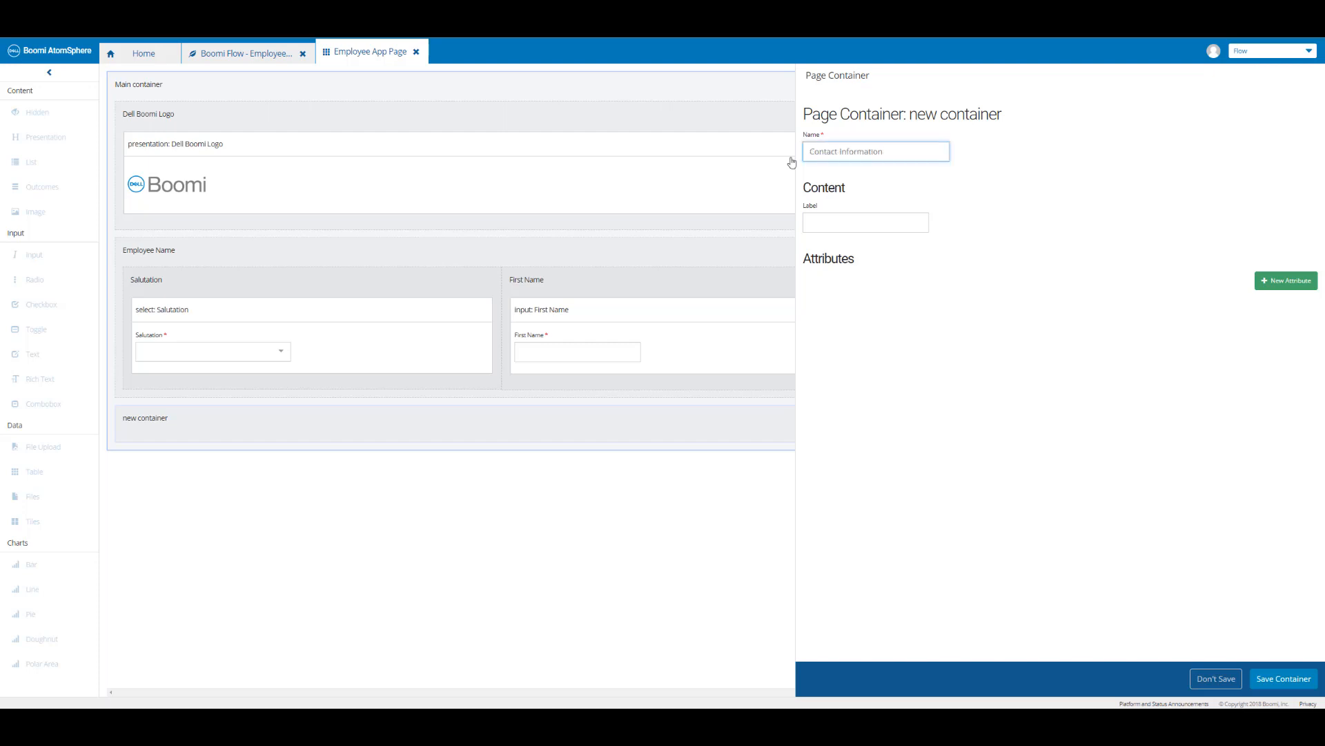
left_click(1300, 671)
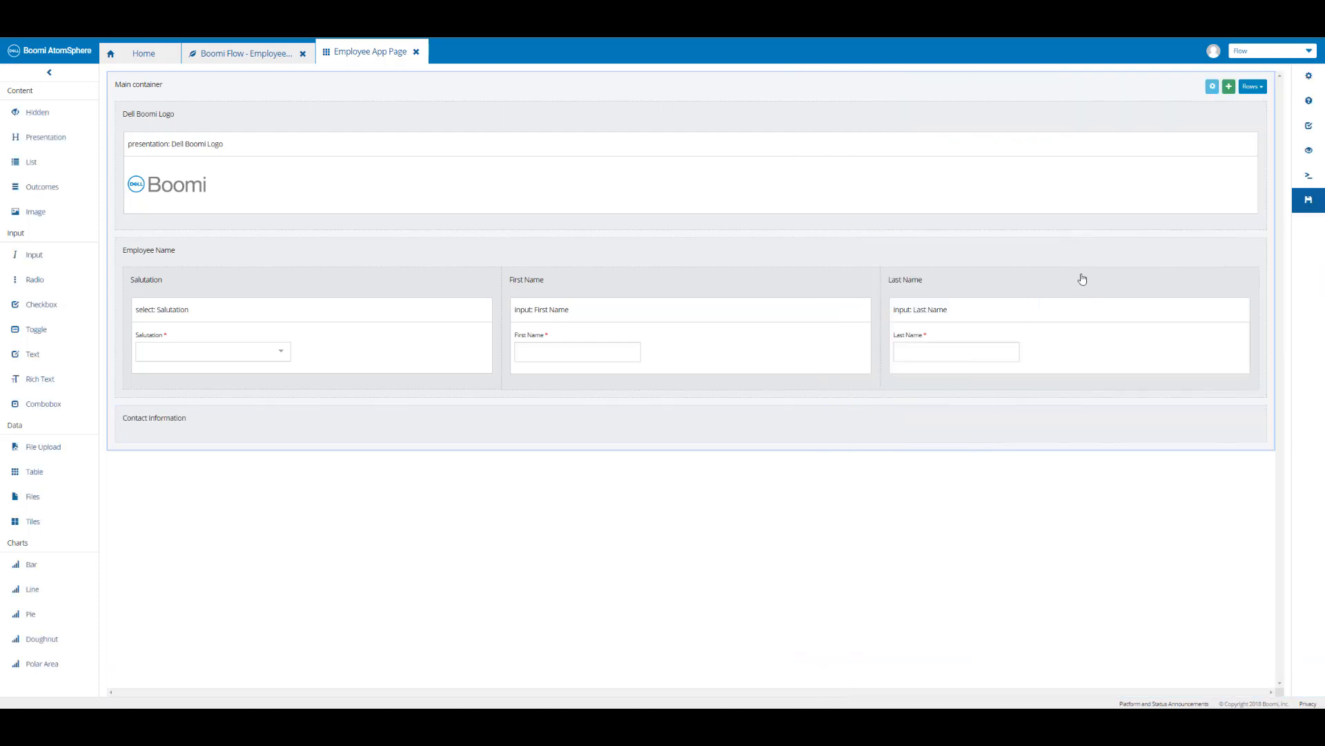
left_click(1309, 206)
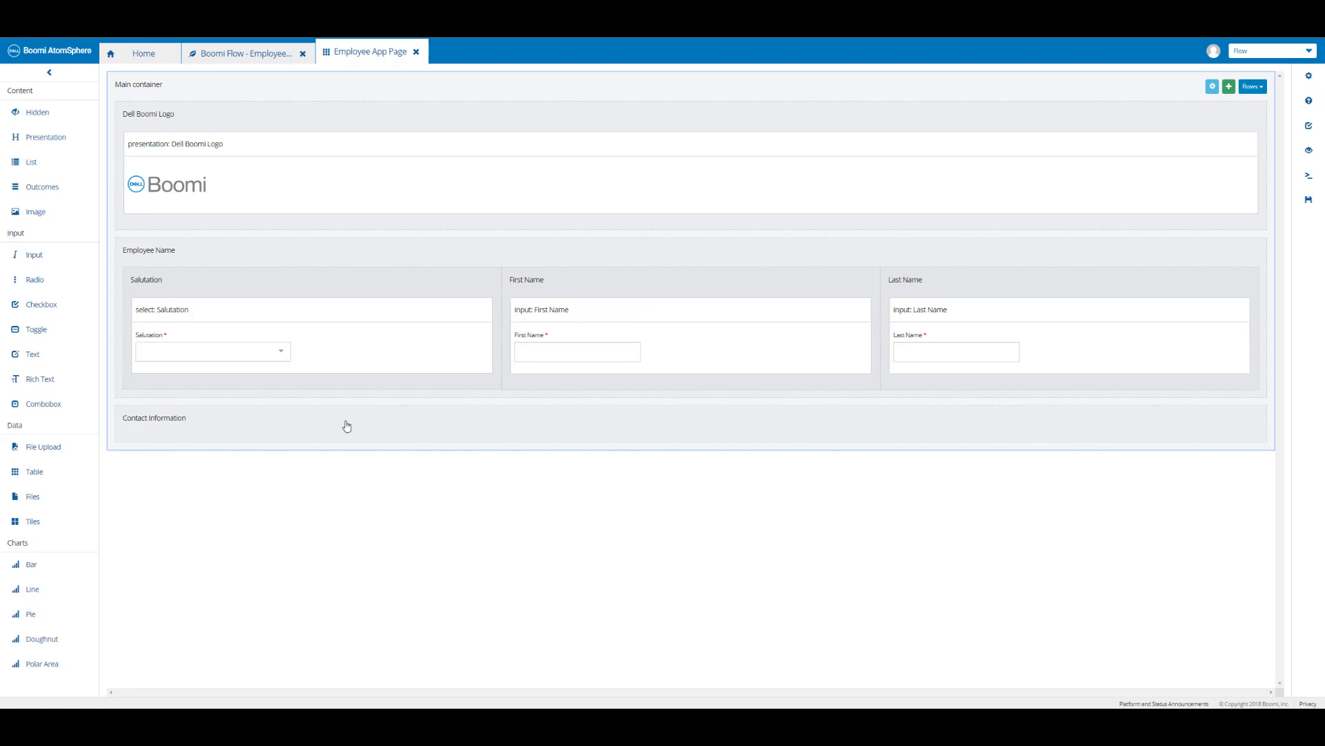
- Add a nested container named Phone inside the Contact Information container
mouse_move(559, 432)
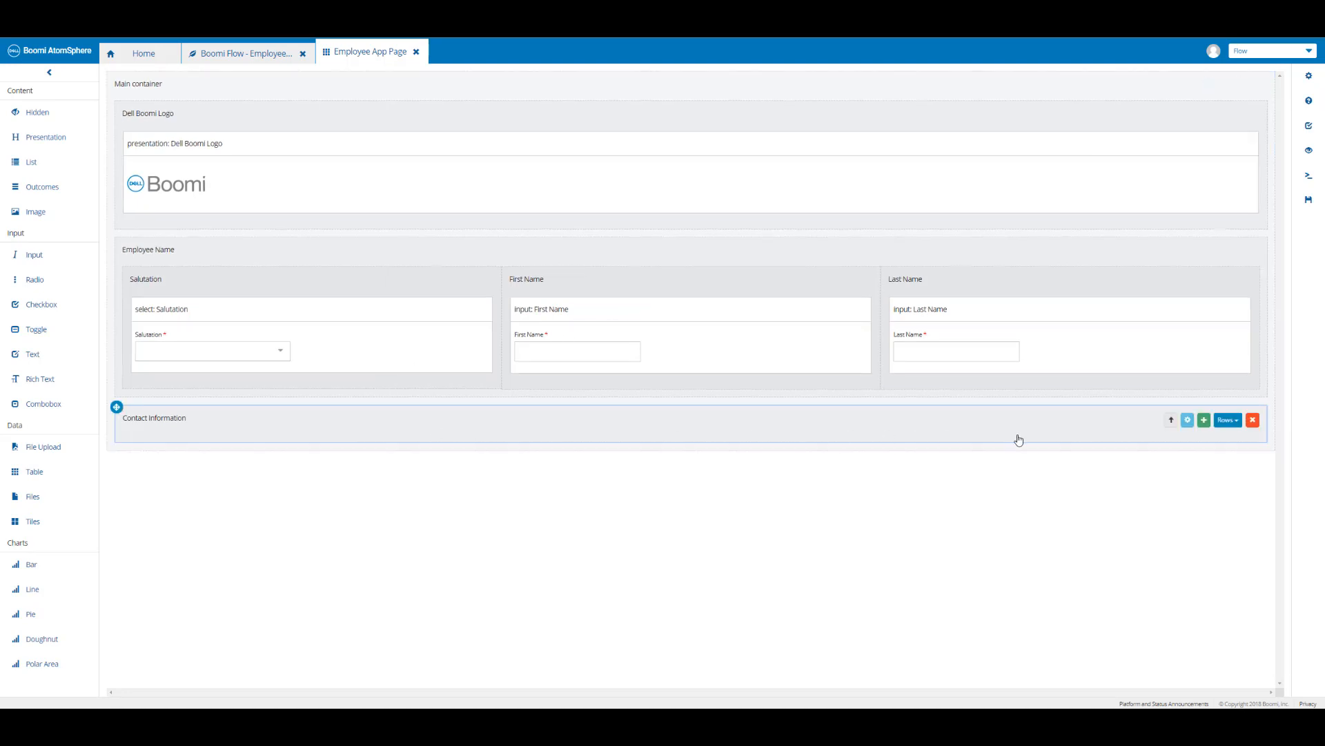
left_click(1205, 422)
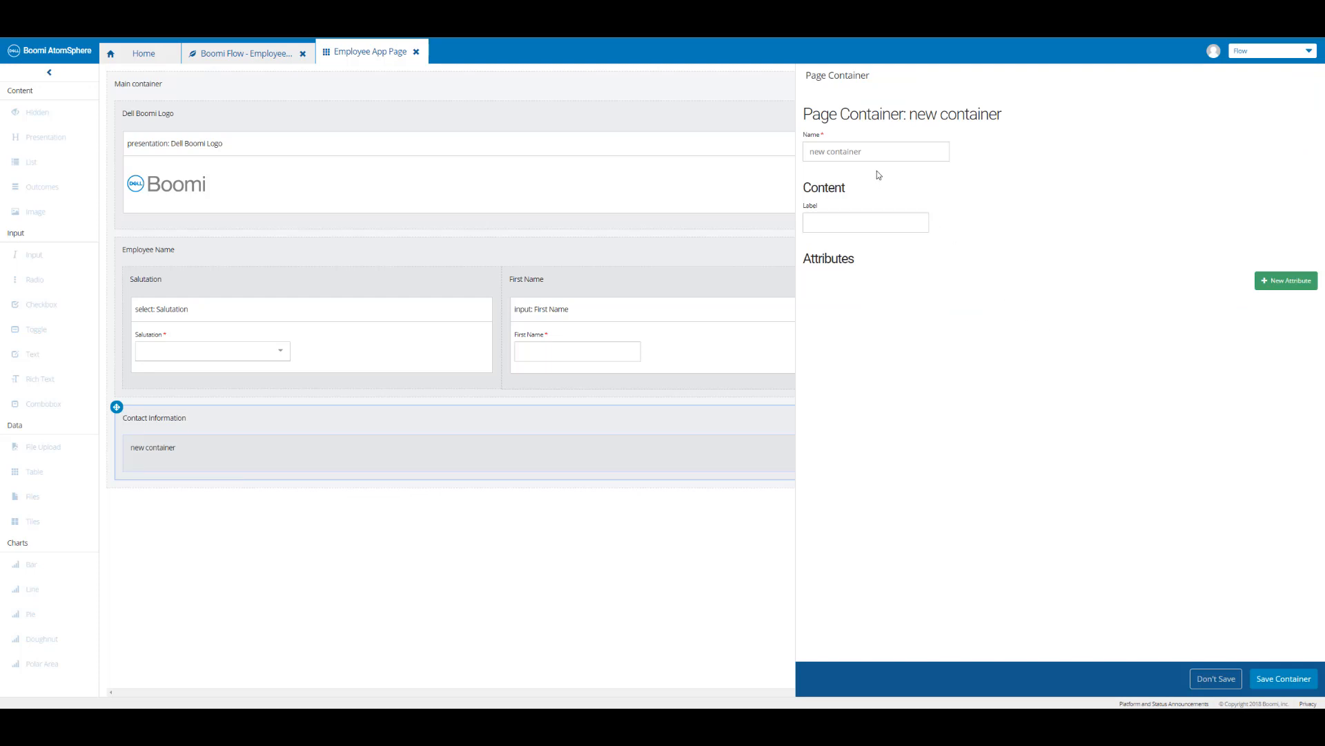
left_click_drag(876, 152, 786, 157)
type("Phone")
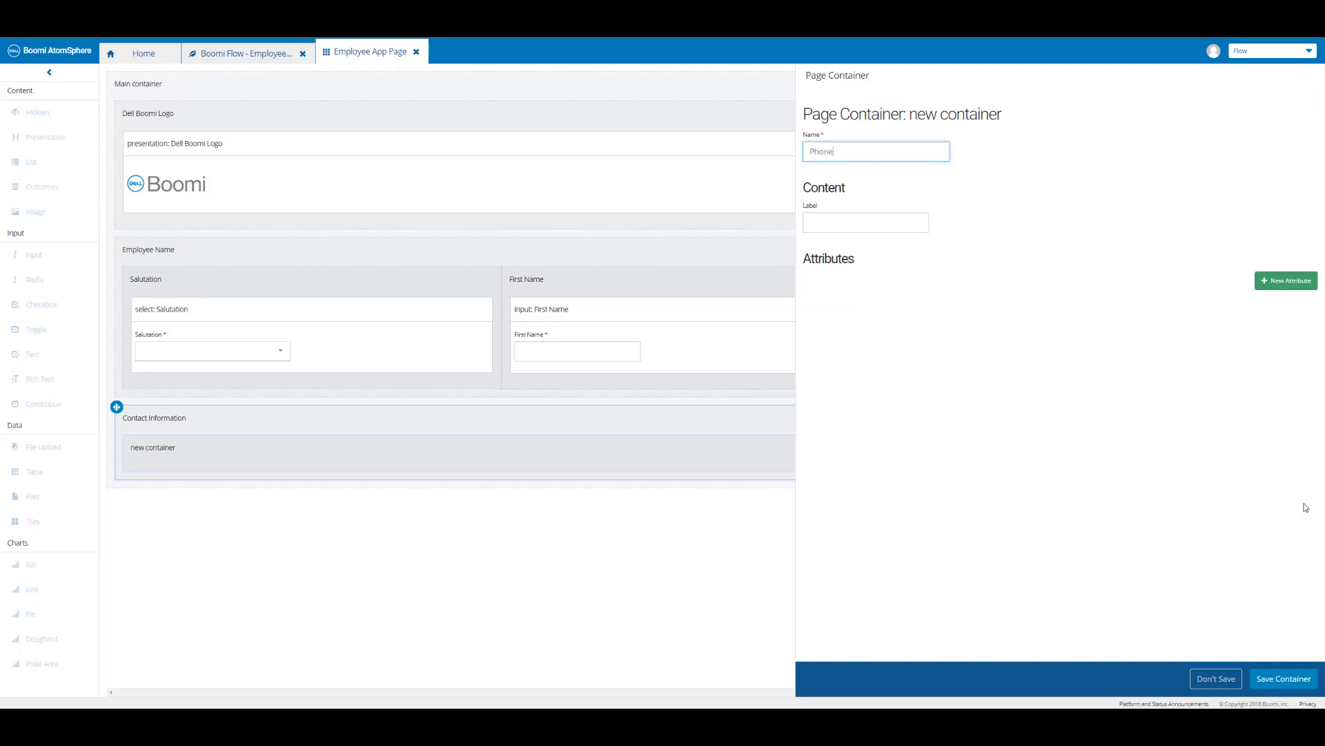
left_click(1268, 680)
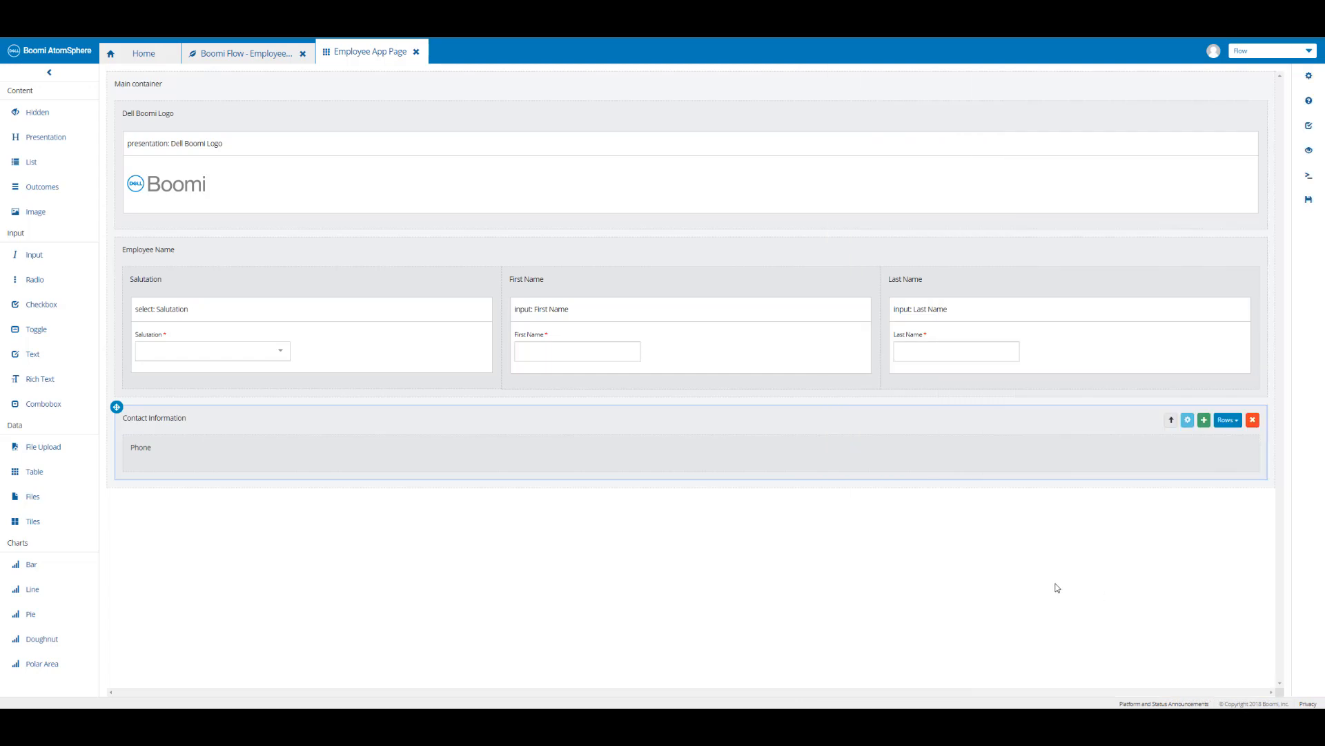
- Add a second nested container named Email inside Contact Information and save the page
left_click(1205, 421)
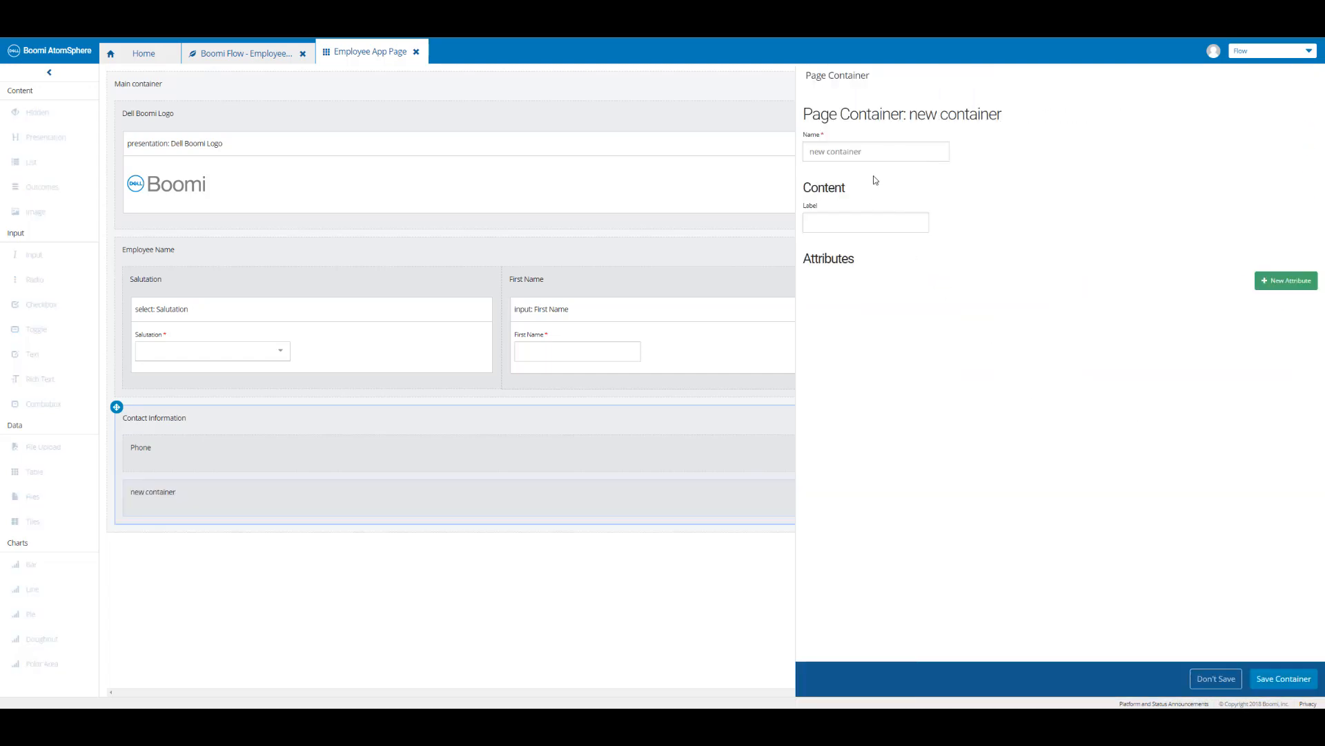
left_click_drag(872, 152, 778, 154)
type("Email")
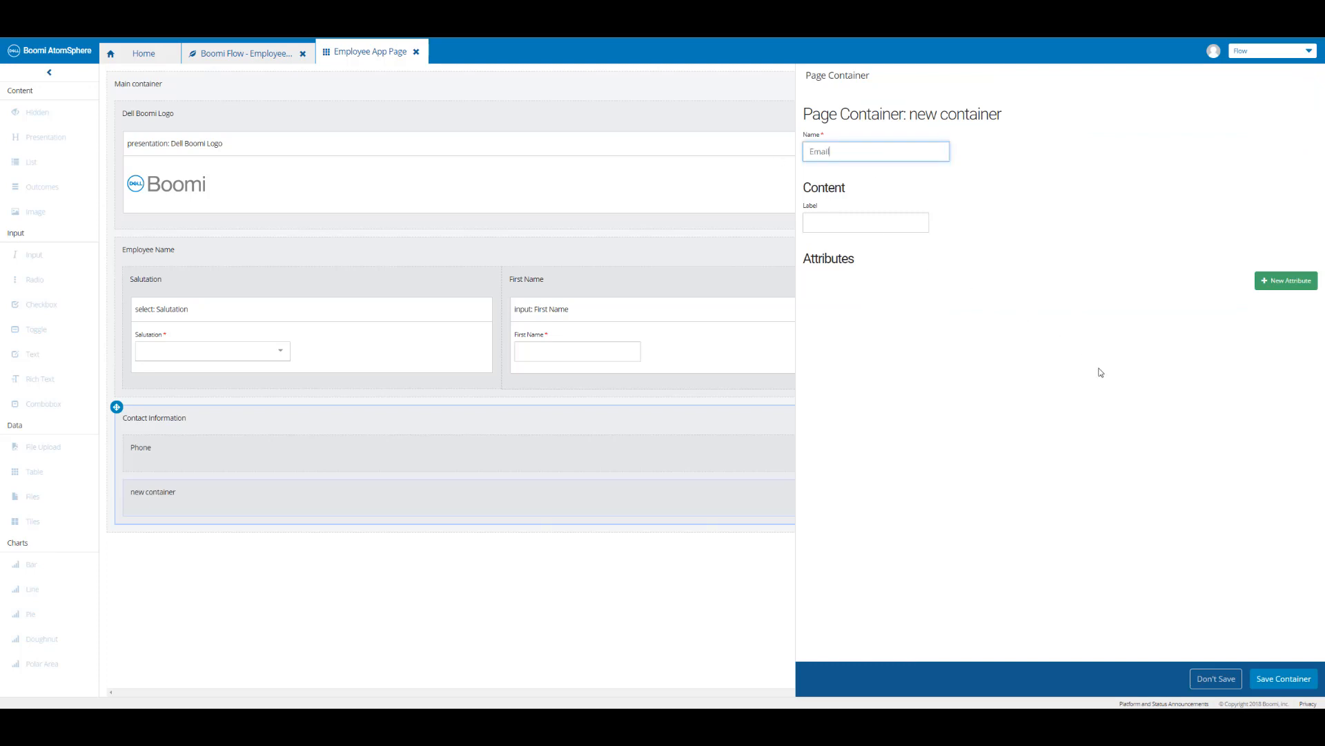
left_click(1281, 680)
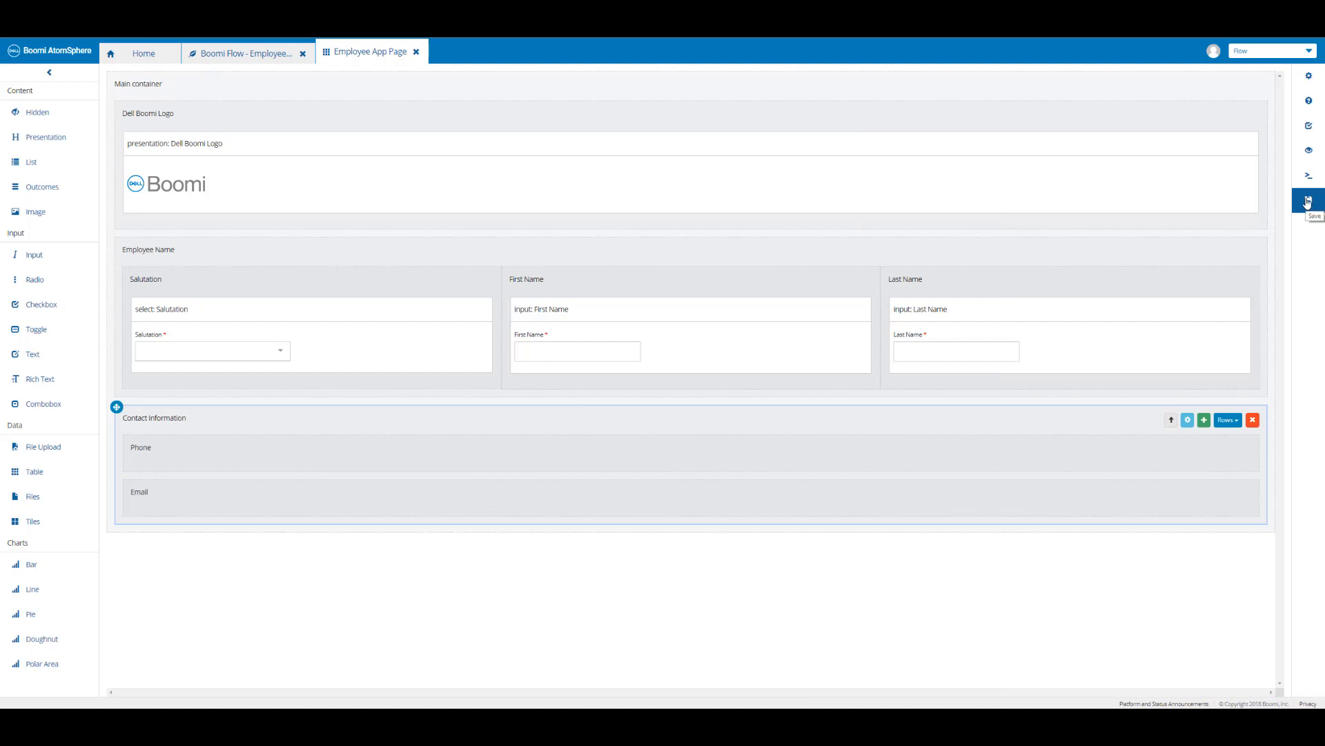
left_click(1307, 202)
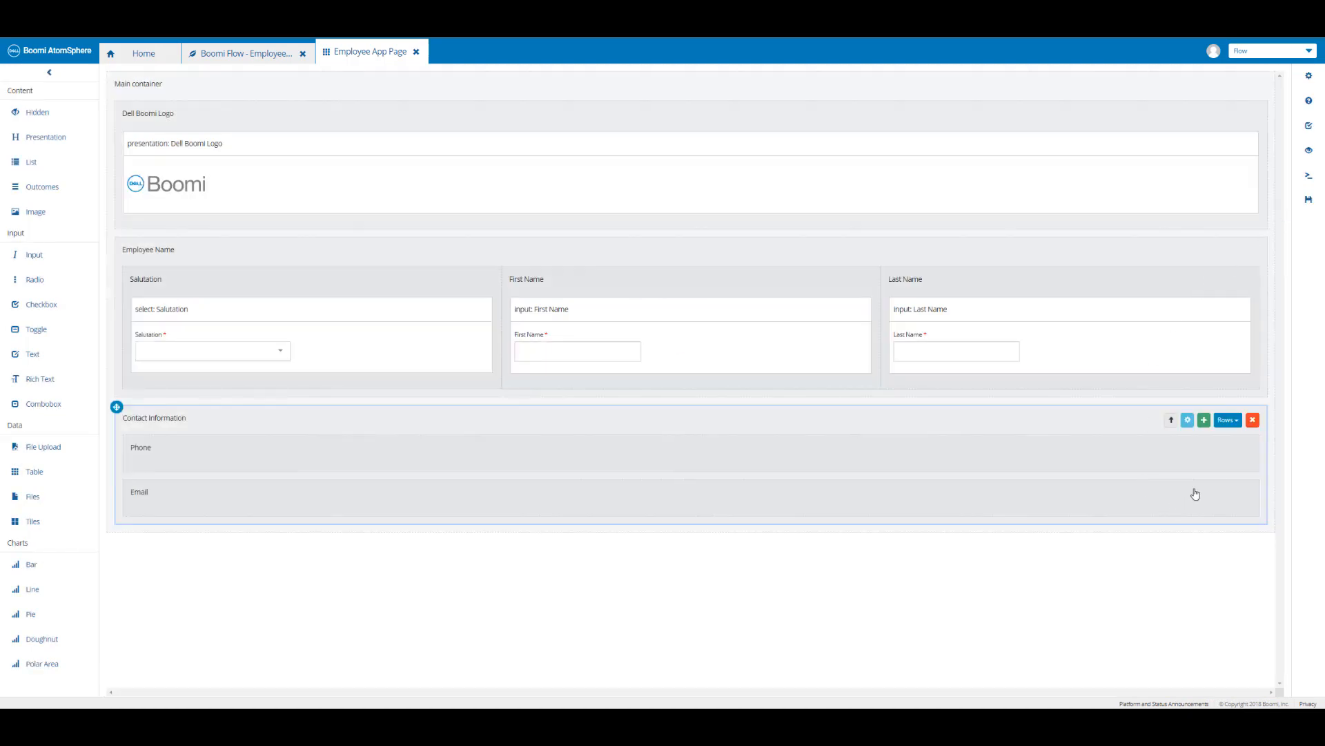
- Change the Contact Information container's layout to Columns and save the page
left_click(1228, 422)
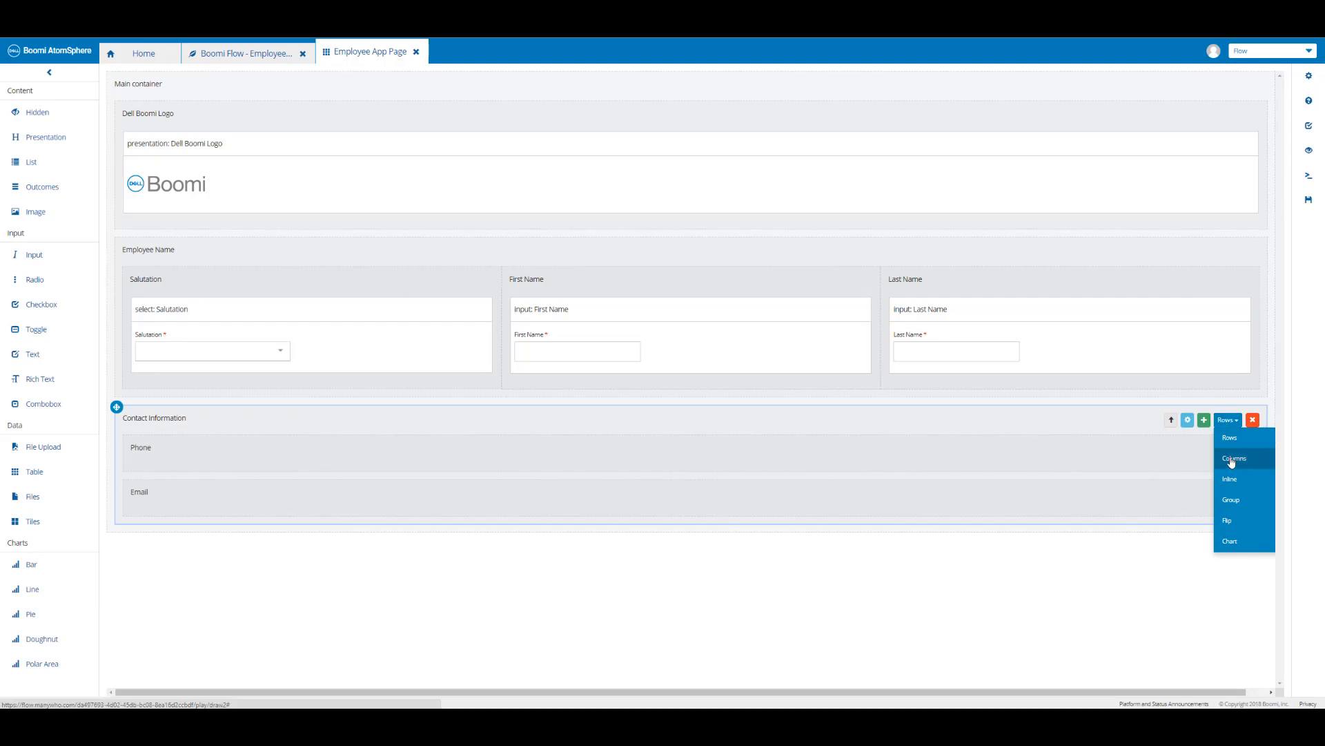
left_click(1233, 459)
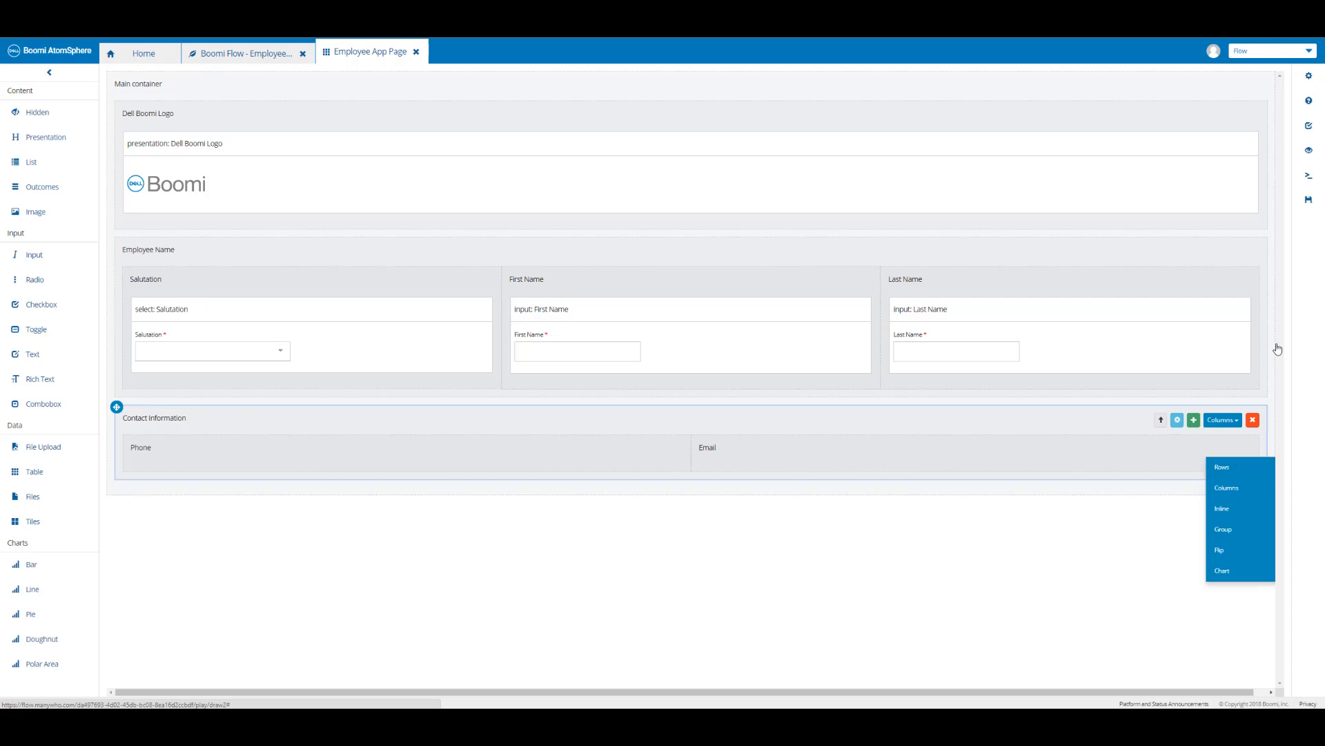
left_click(1310, 208)
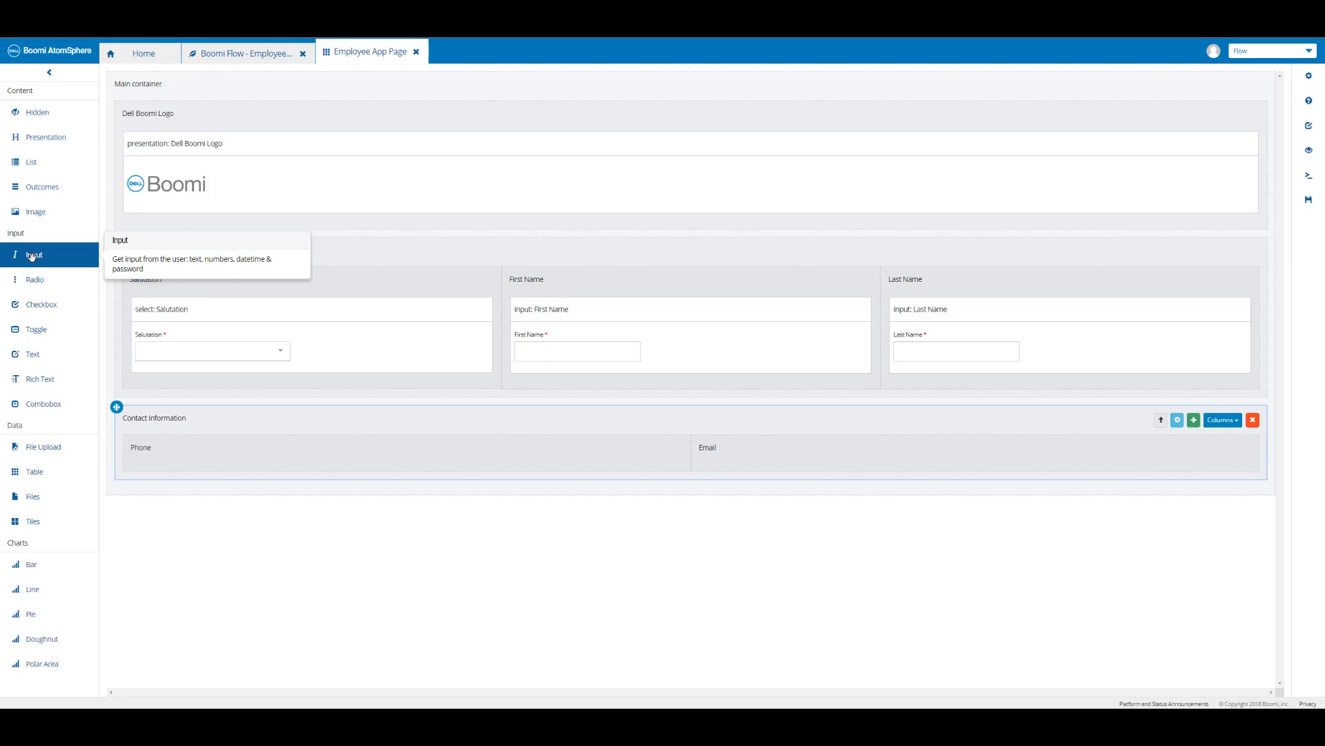
- Place an Input component in the Phone container, name and label it Phone, and make it required
left_click_drag(31, 256, 199, 463)
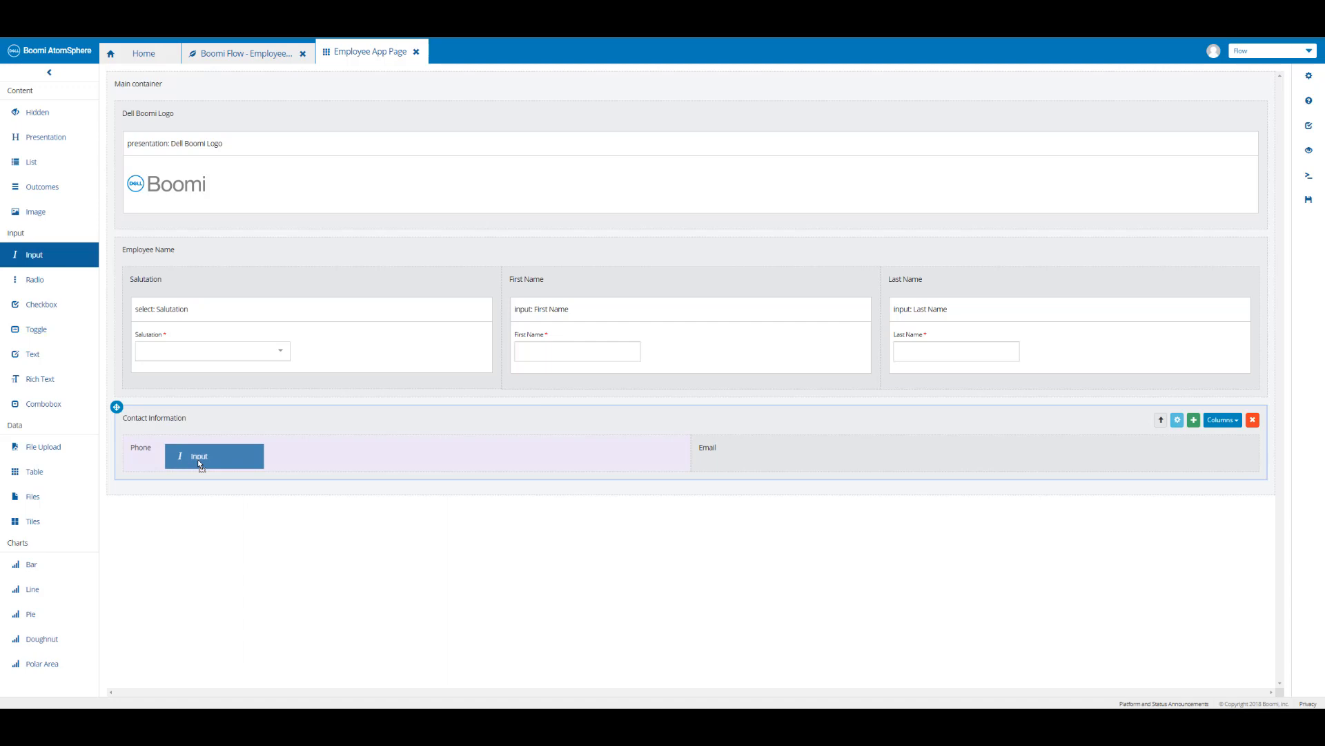
left_click_drag(200, 466, 200, 464)
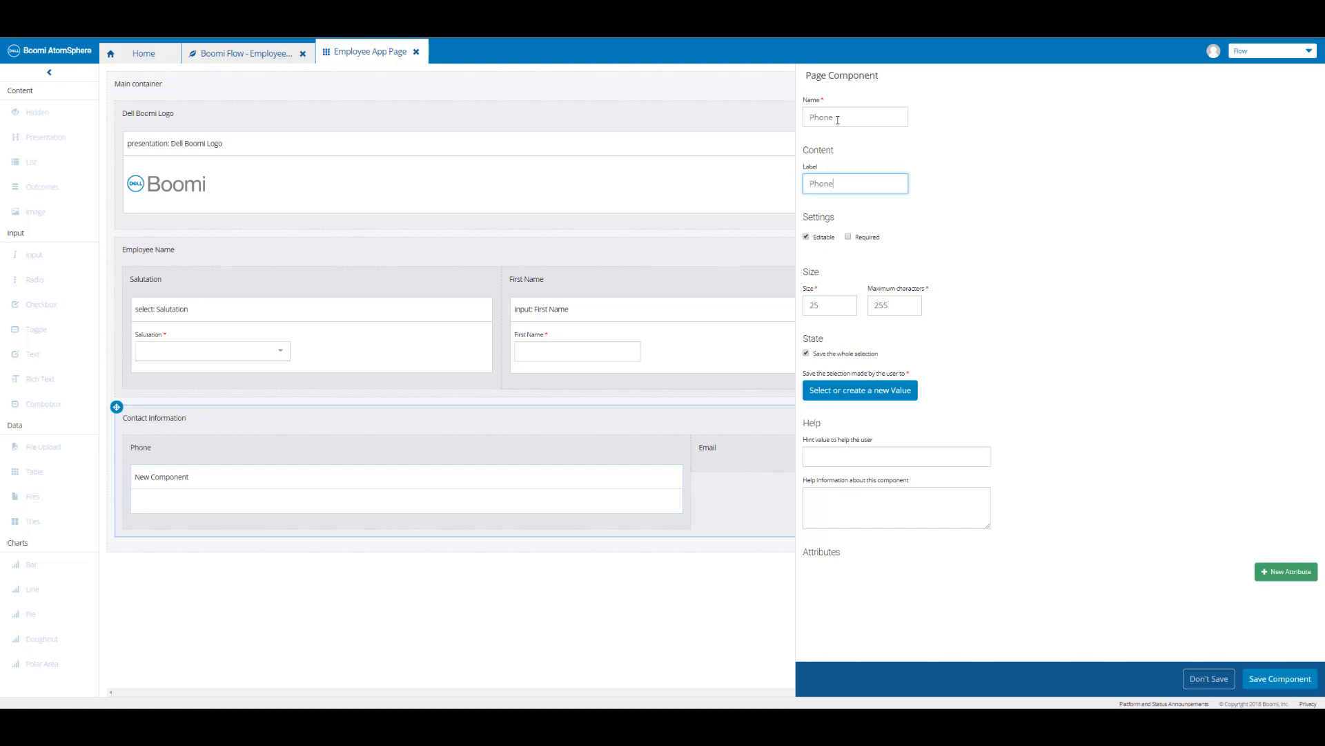
left_click(850, 236)
- Create a new String value named Phone to store what is entered in the Phone component
left_click(867, 390)
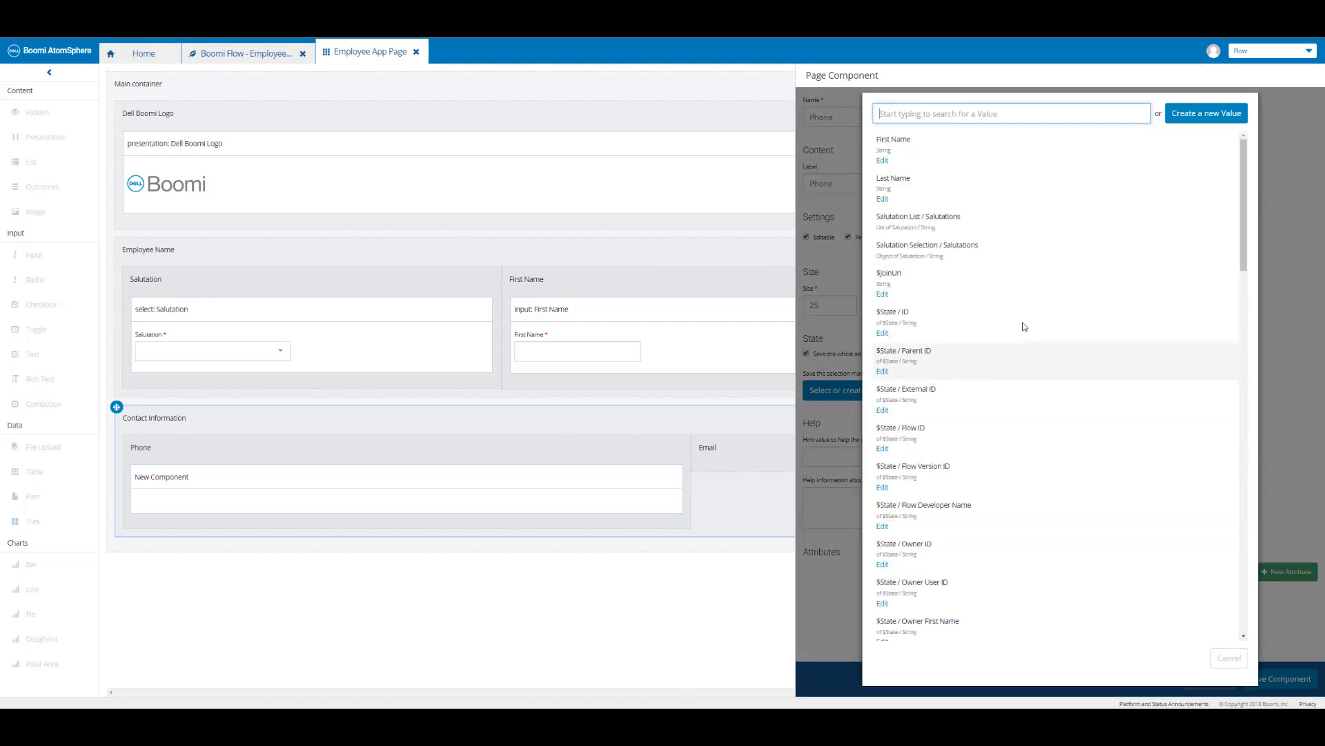
left_click(1212, 119)
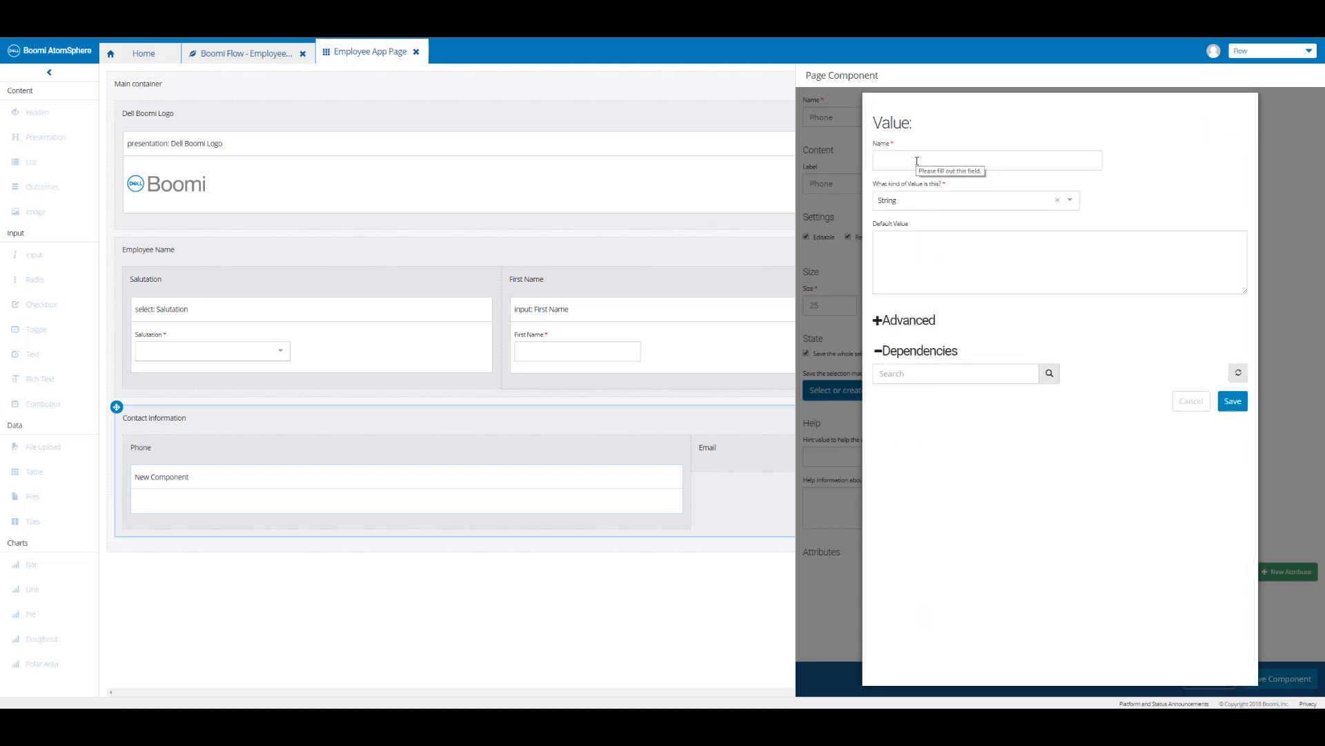
left_click(916, 161)
type("Phone")
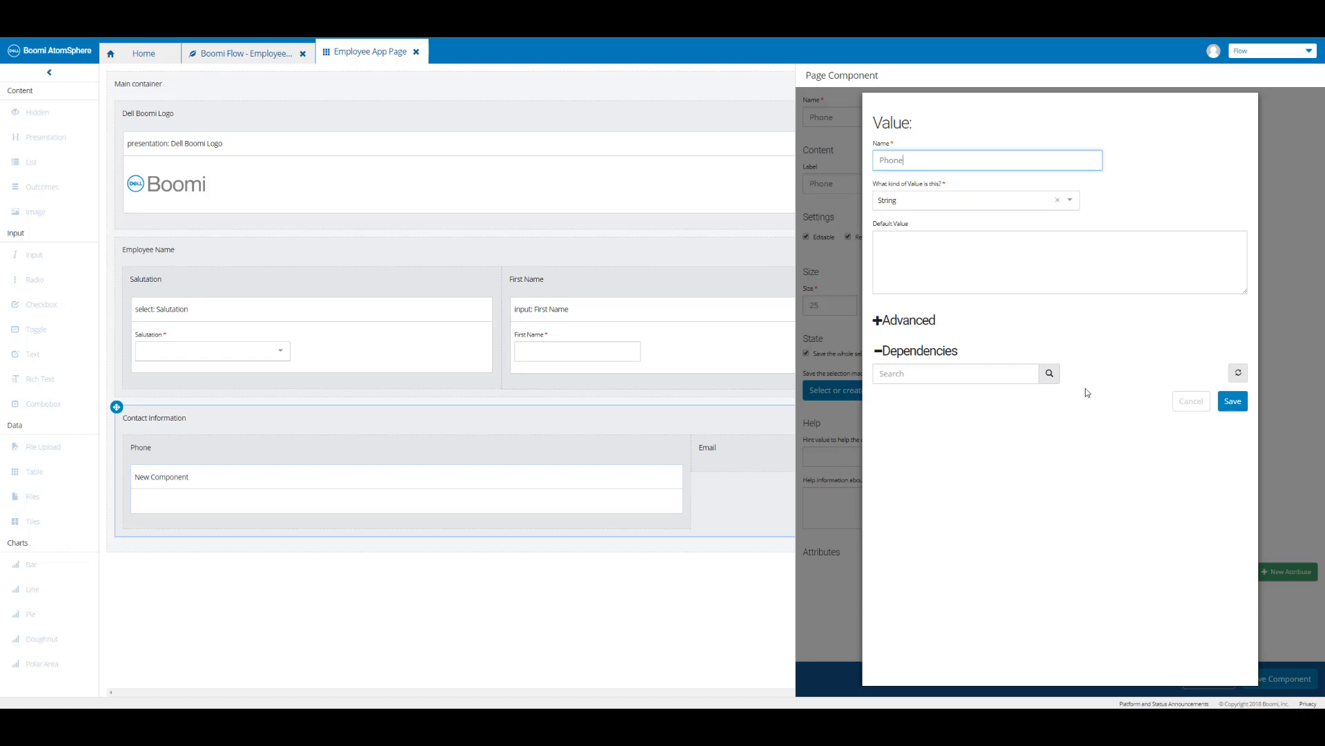
left_click(1232, 403)
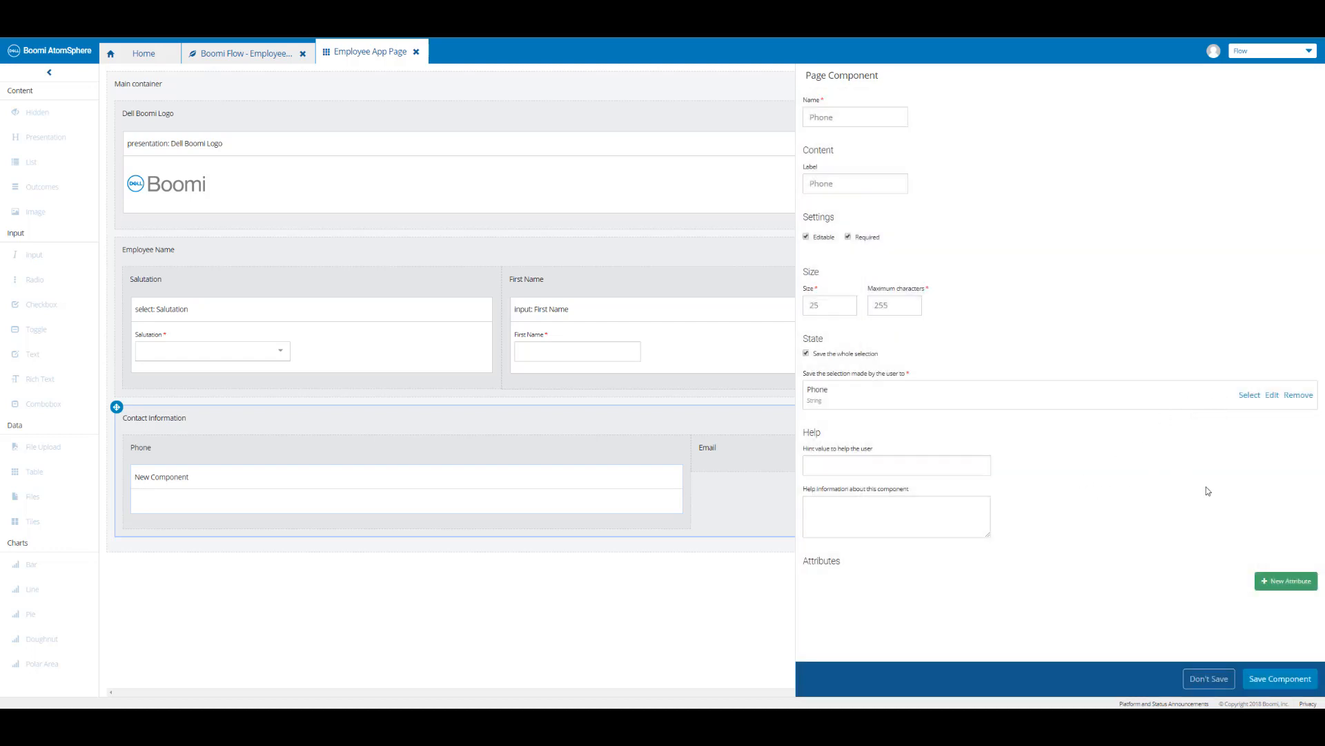
- Give the Phone component an attribute with key mask and value (111) 111 - 1111, then save the component and the page
left_click(1285, 582)
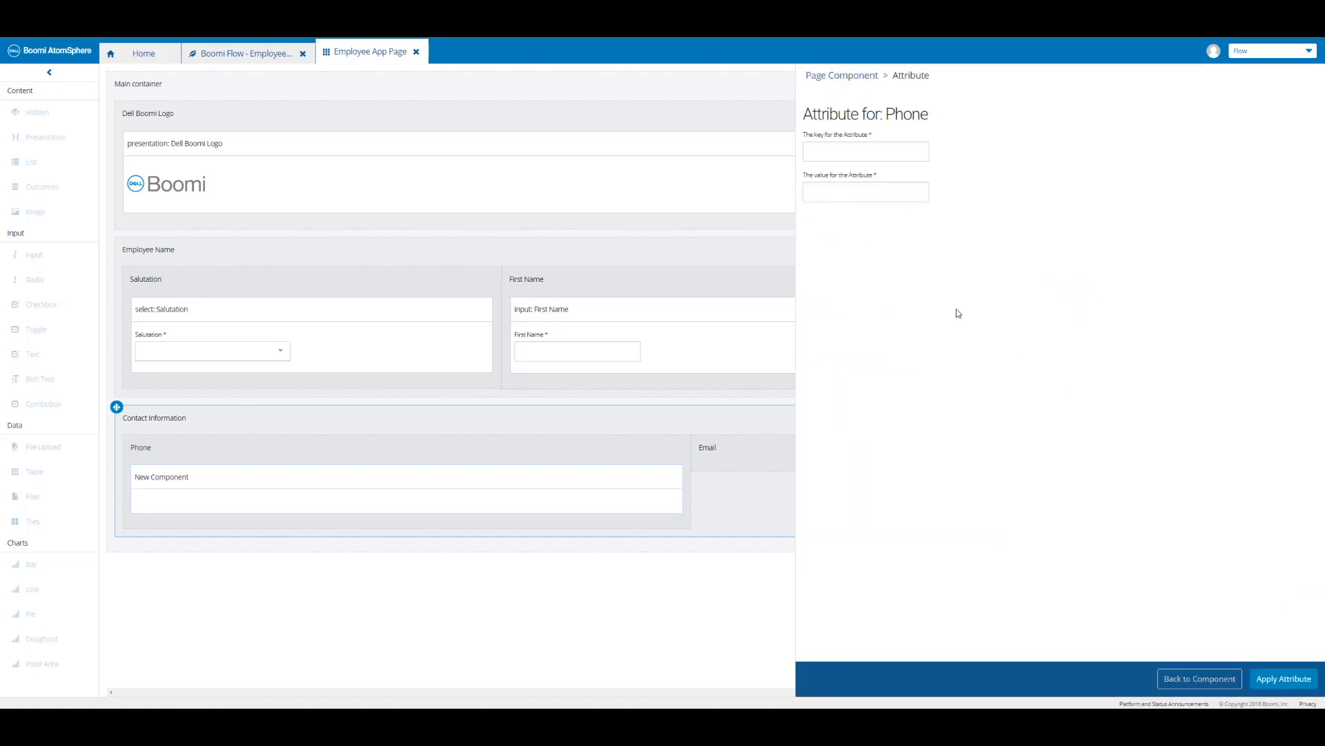
left_click(849, 154)
type("mask")
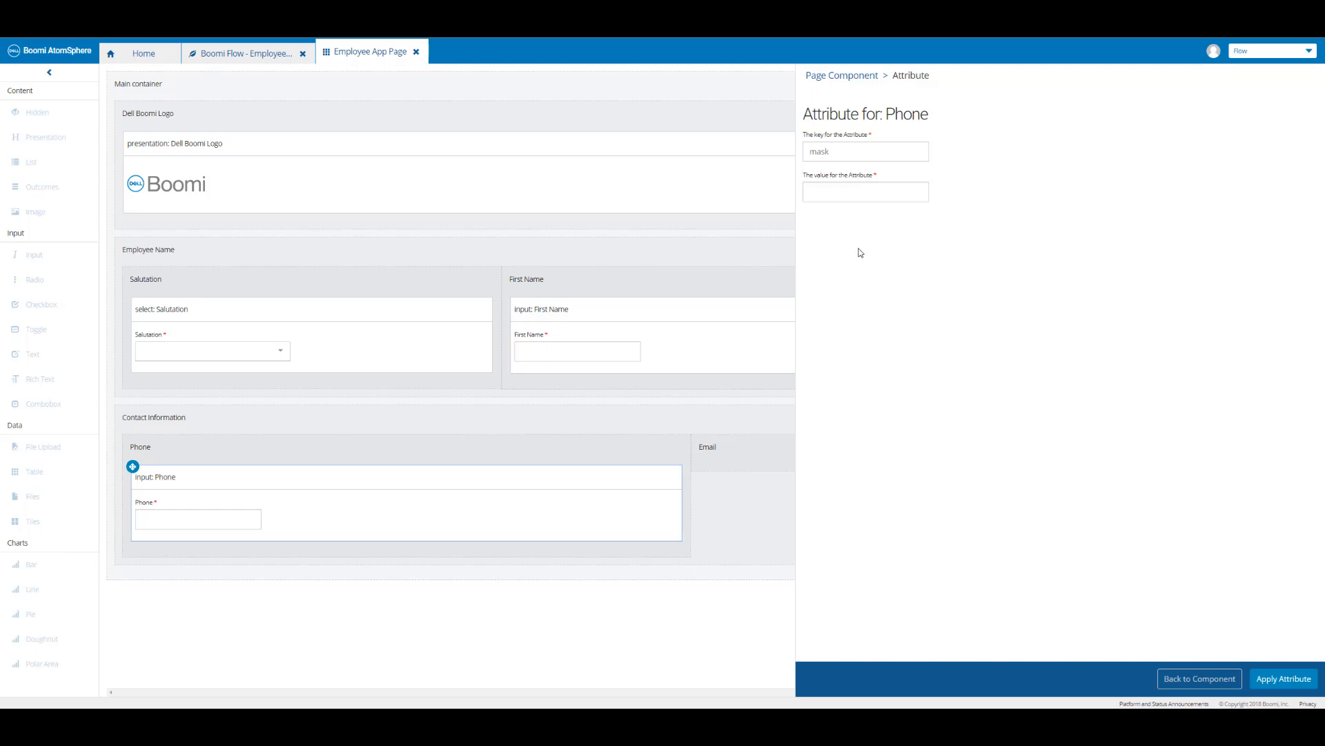
left_click(832, 193)
type("(111) 111 - 1111")
left_click(1287, 683)
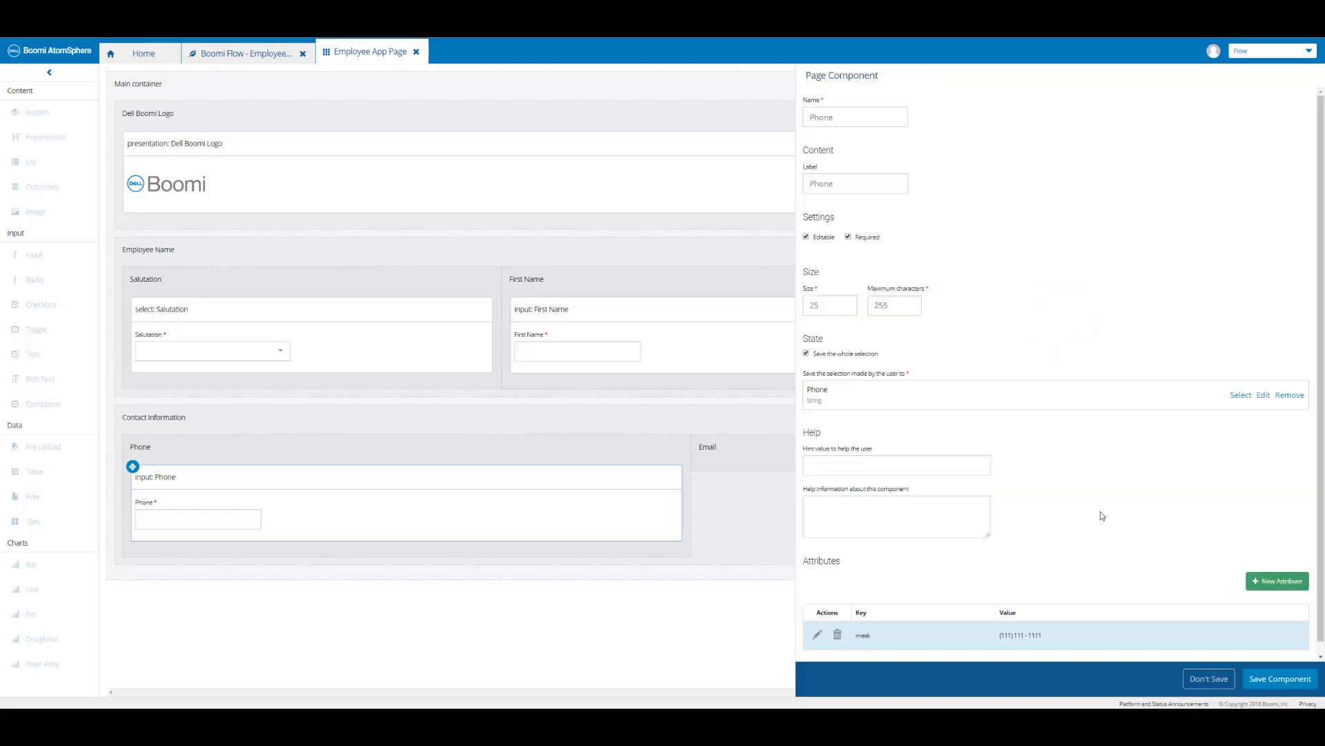
left_click(1277, 679)
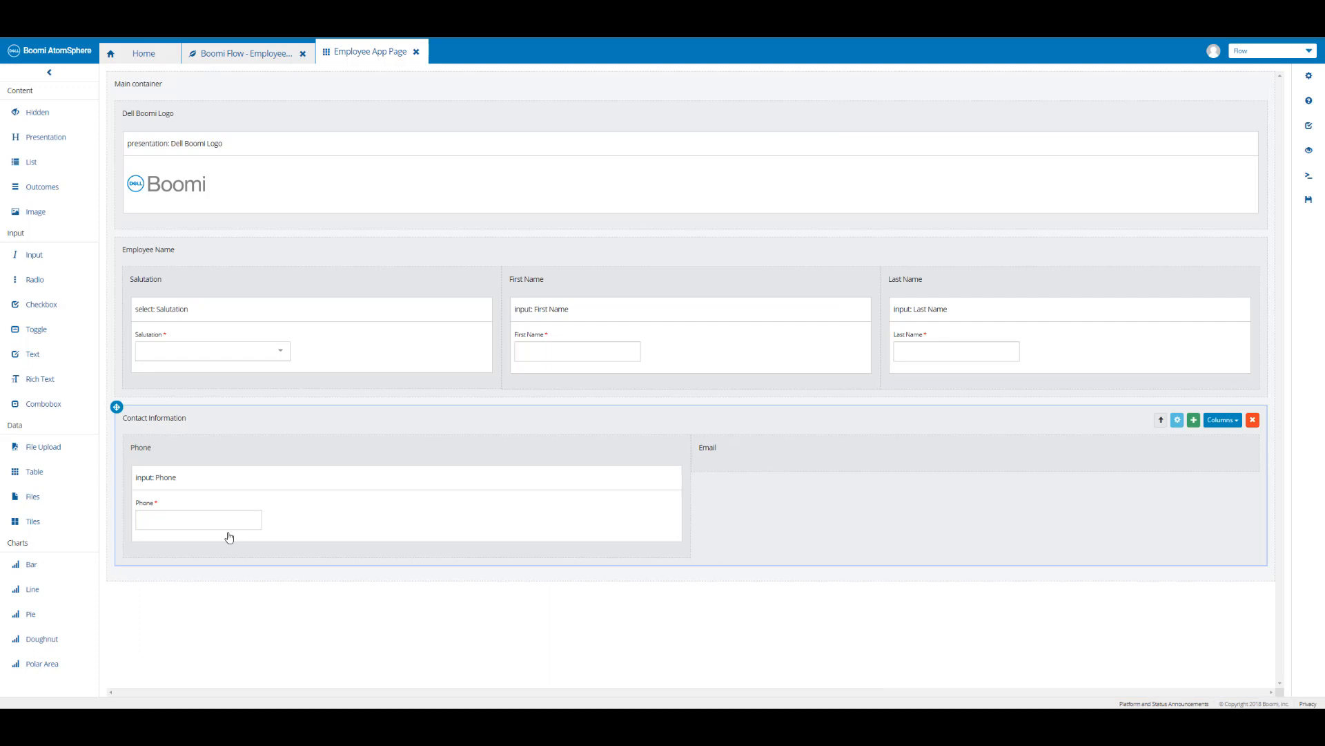
left_click(1309, 206)
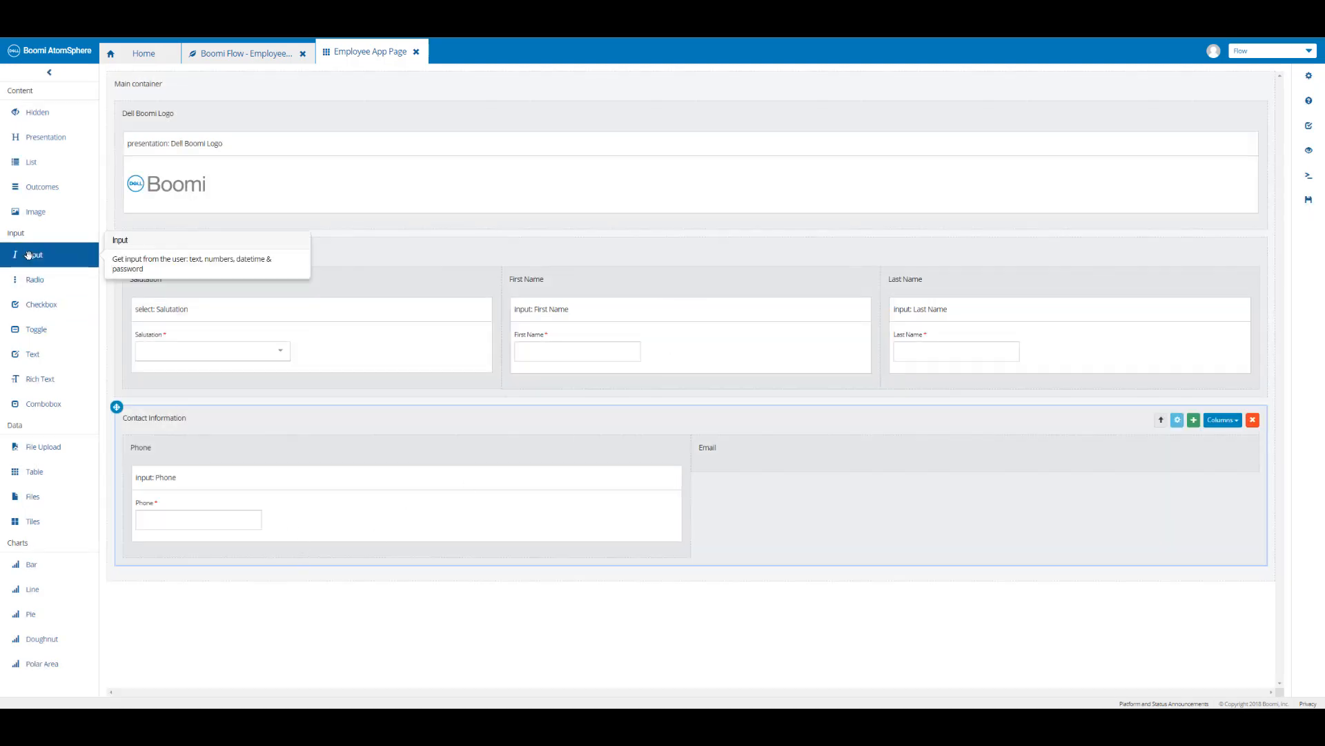
- Add a required Input component named and labelled Email to the Email container, storing its entry in a new String value named Email
left_click_drag(27, 255, 790, 464)
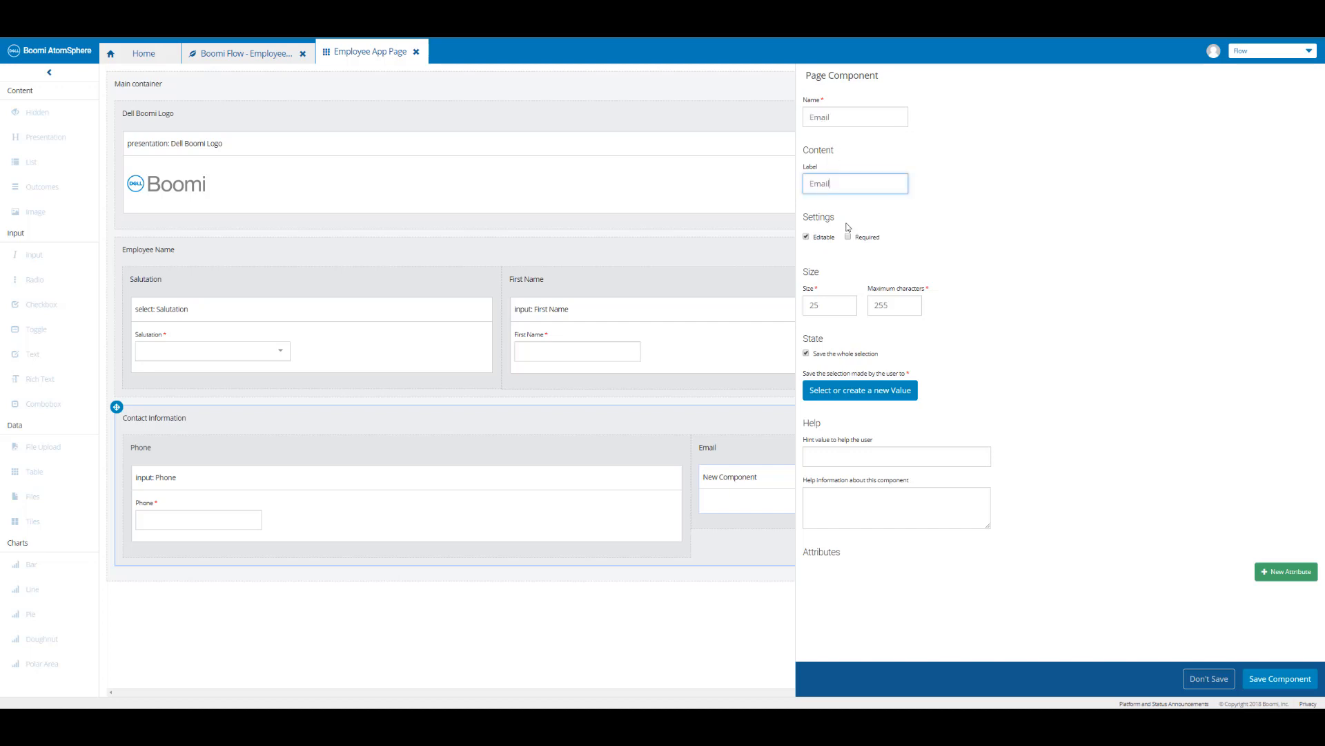
left_click(849, 237)
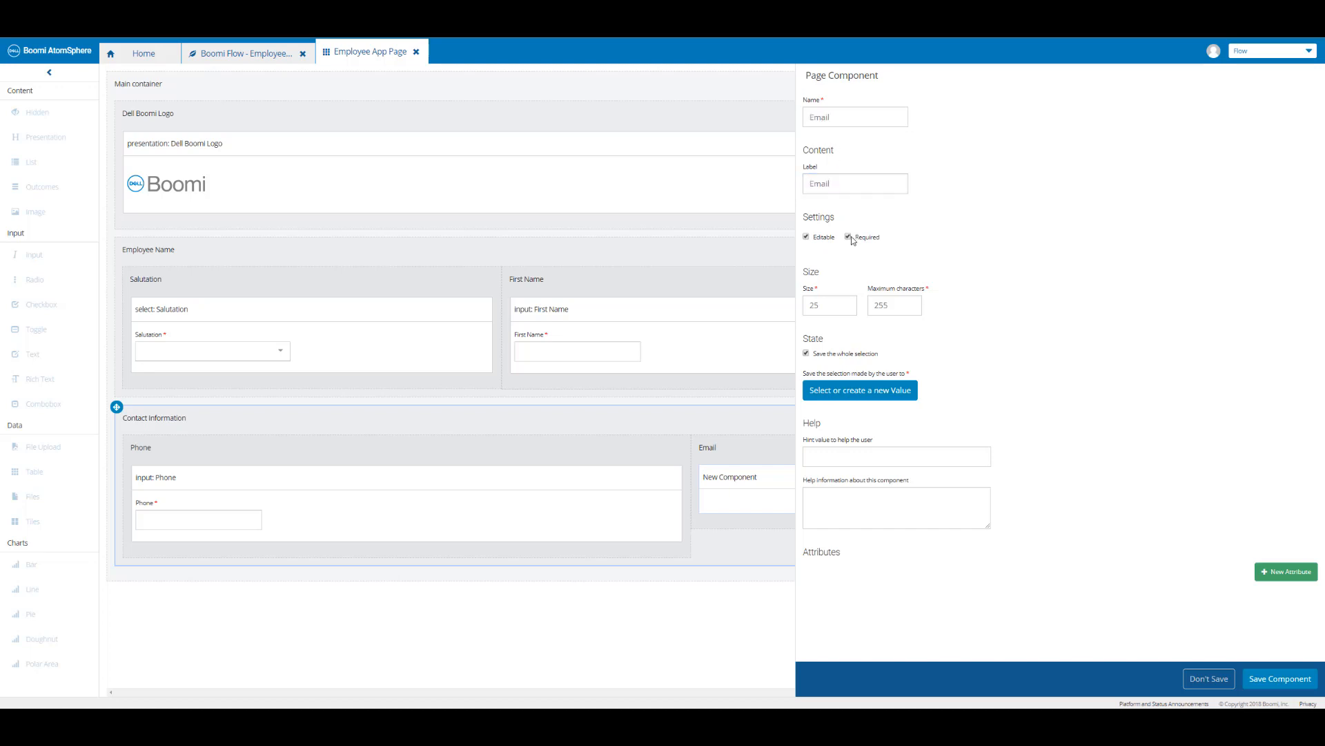
left_click(862, 392)
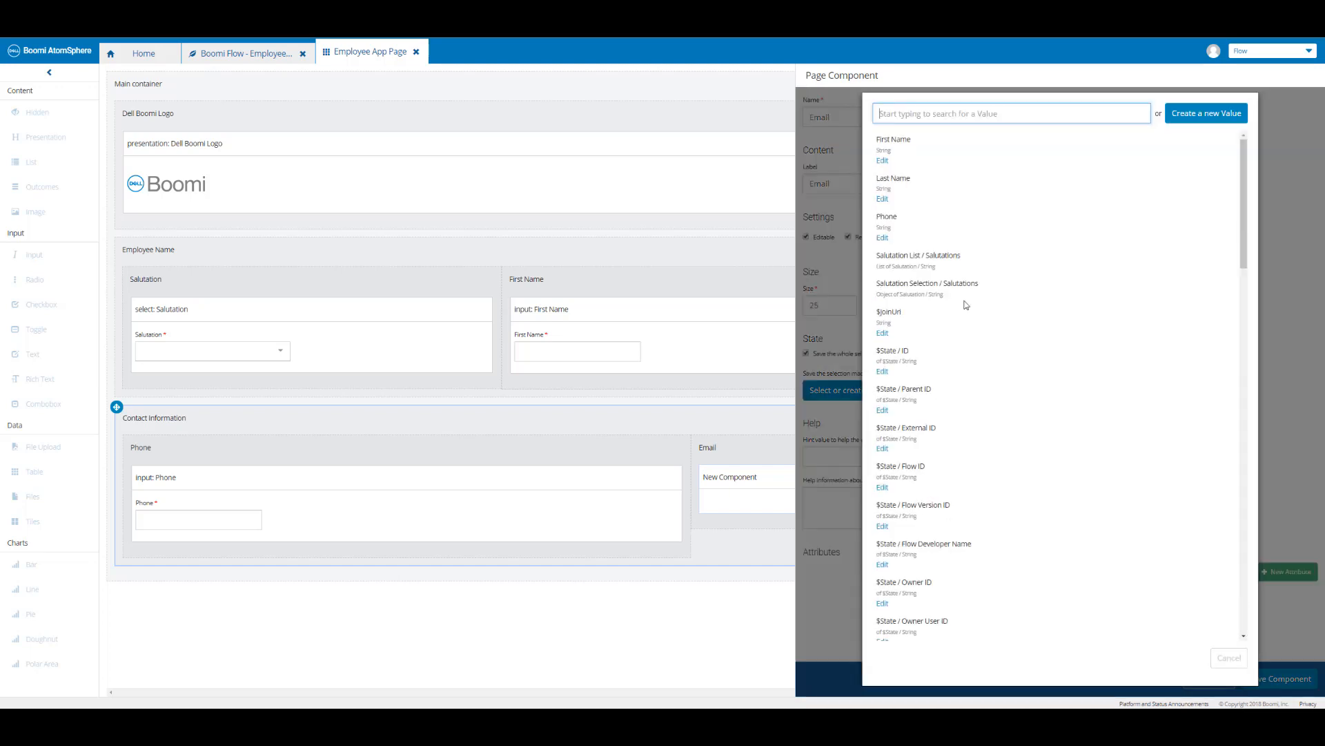
left_click(1206, 114)
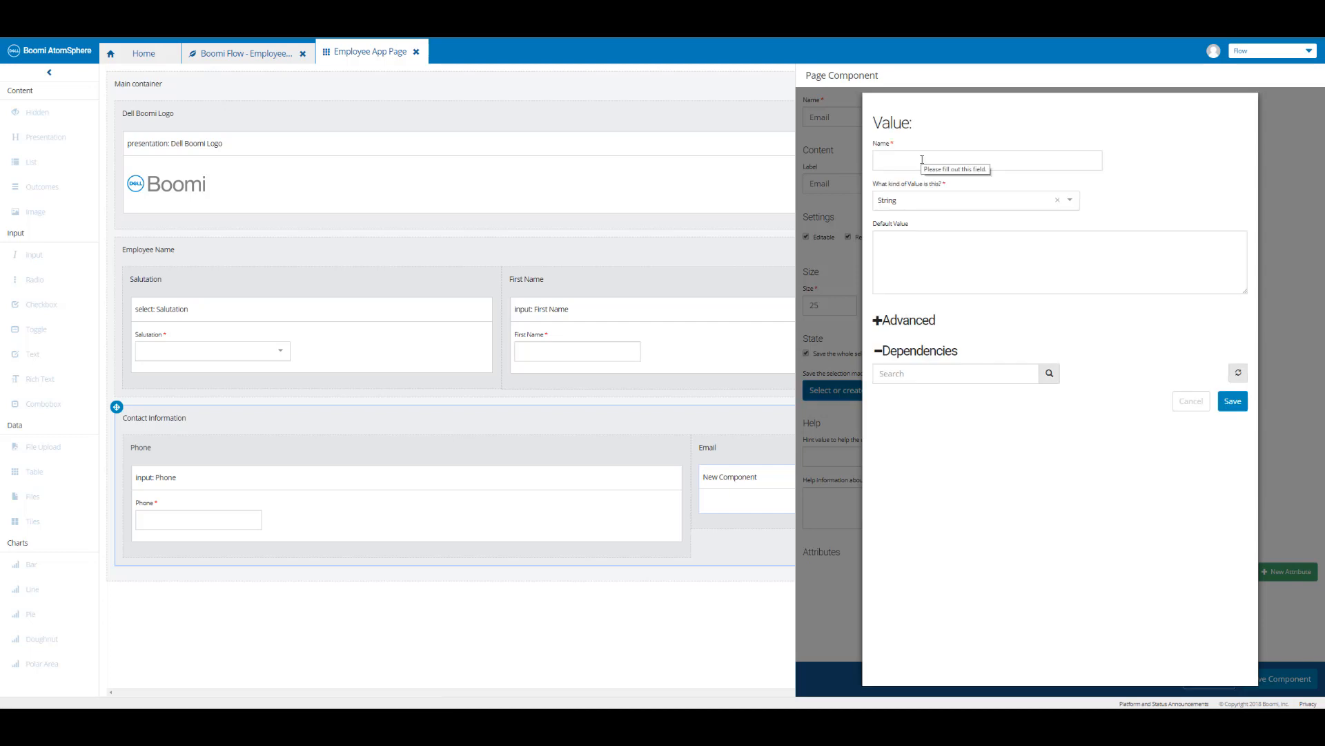
type("Email")
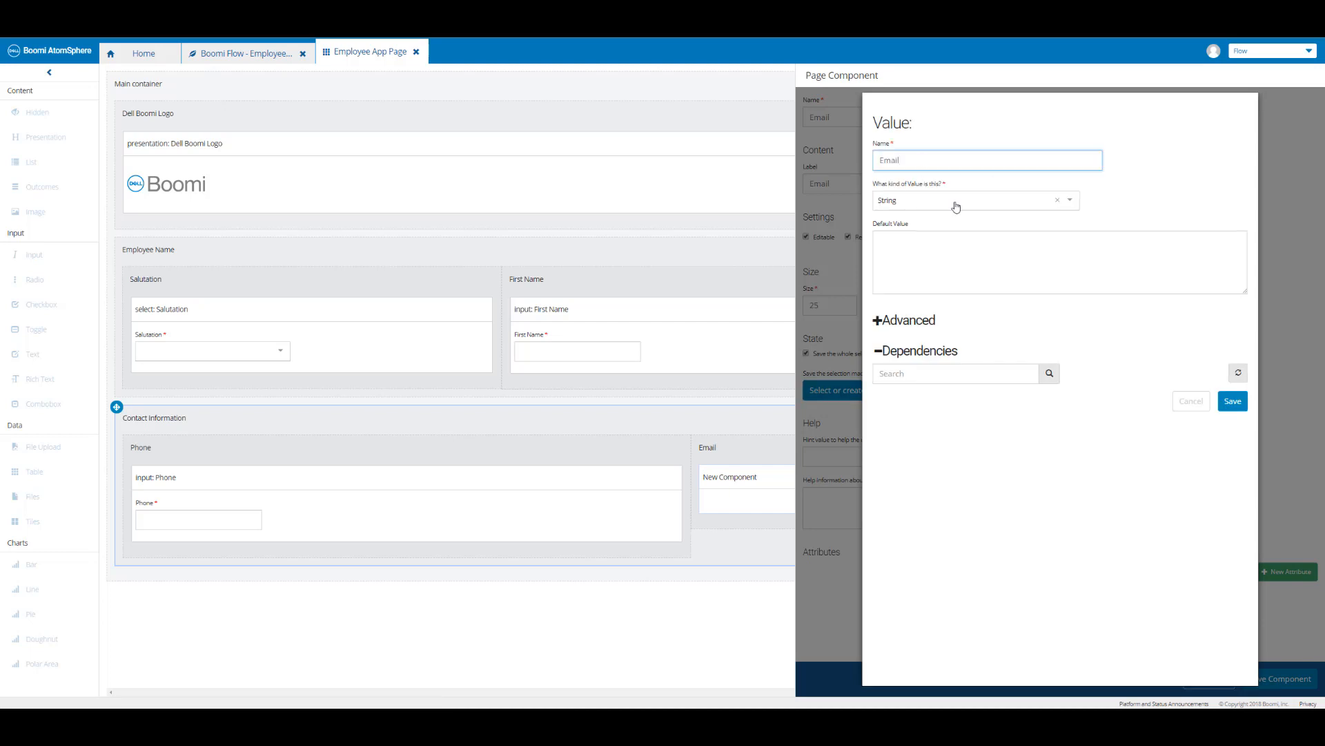
left_click(1233, 401)
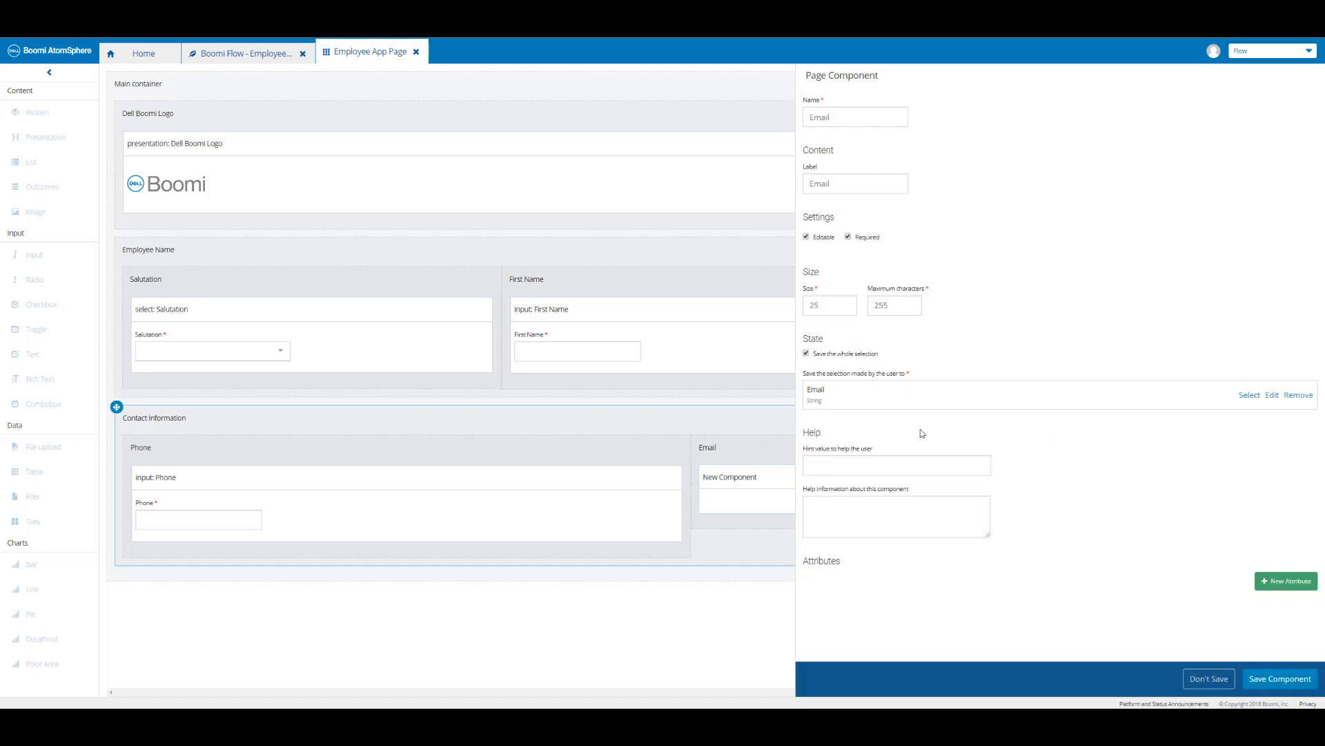
- Give the Email component a sample e-mail address as its hint value, then save the component and the page
left_click(832, 464)
key("ctrl+v")
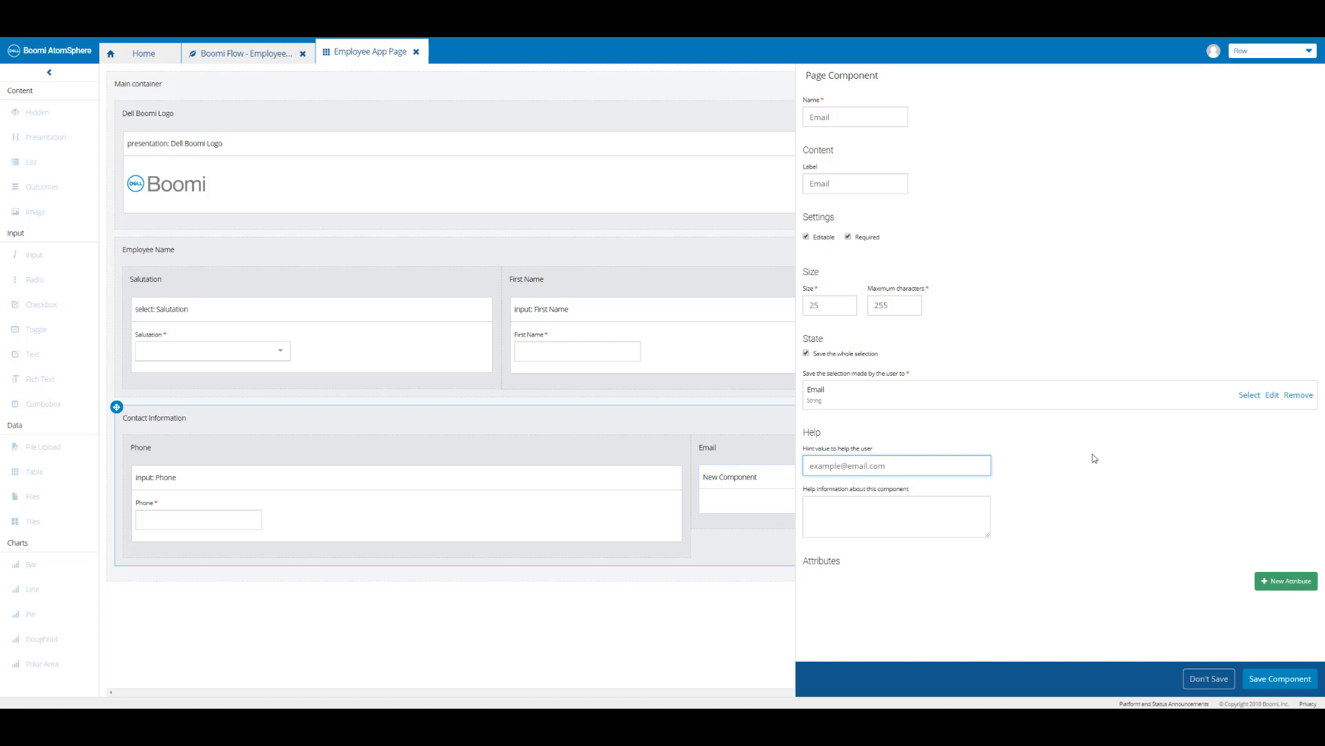
left_click(1287, 684)
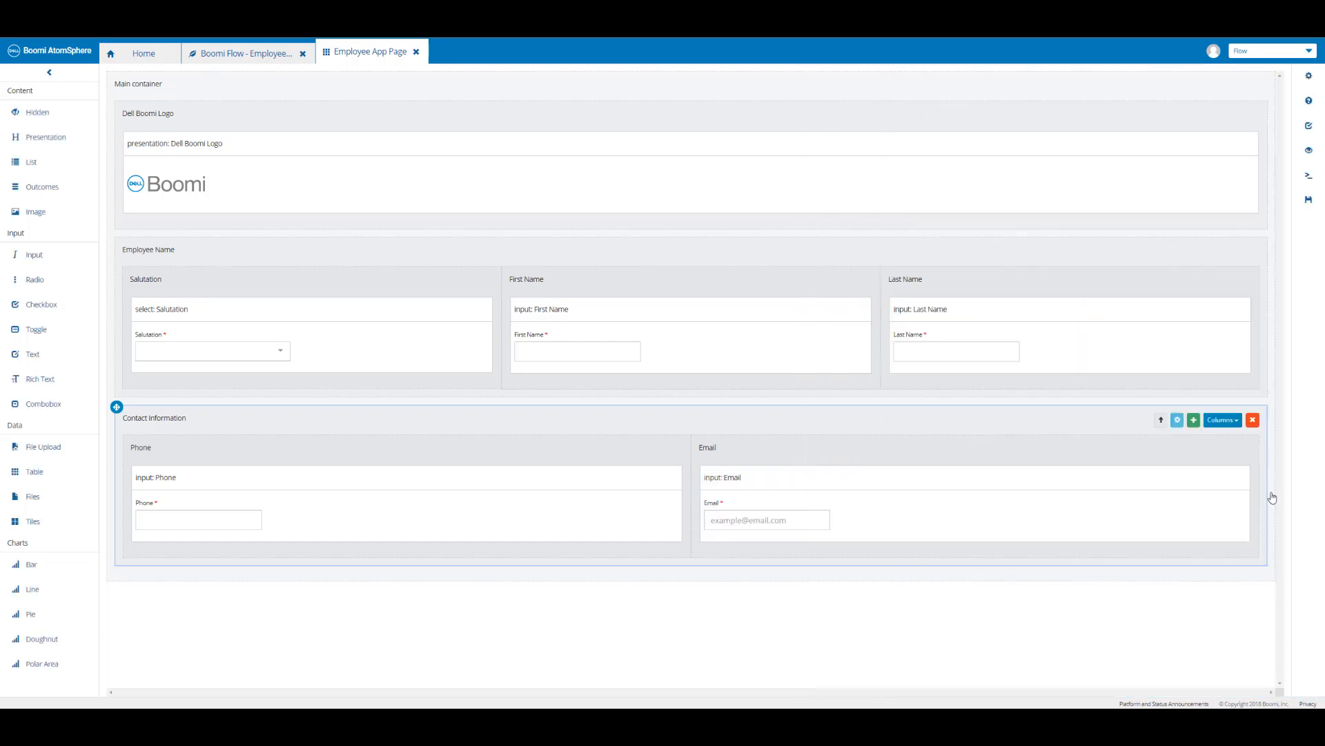
left_click(1310, 201)
- Publish the employee flow with the comment "Boomi Flow - Page Element - Contact Information added"
left_click(242, 56)
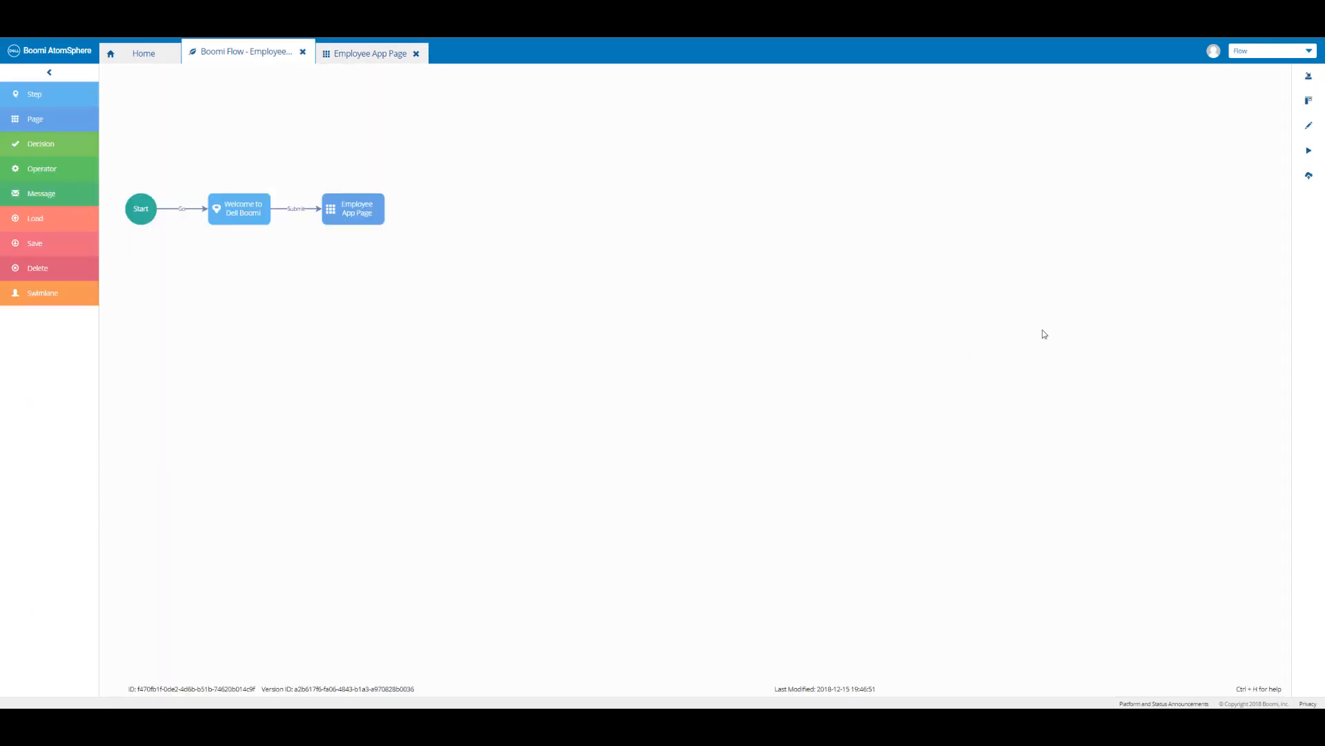
left_click(1307, 179)
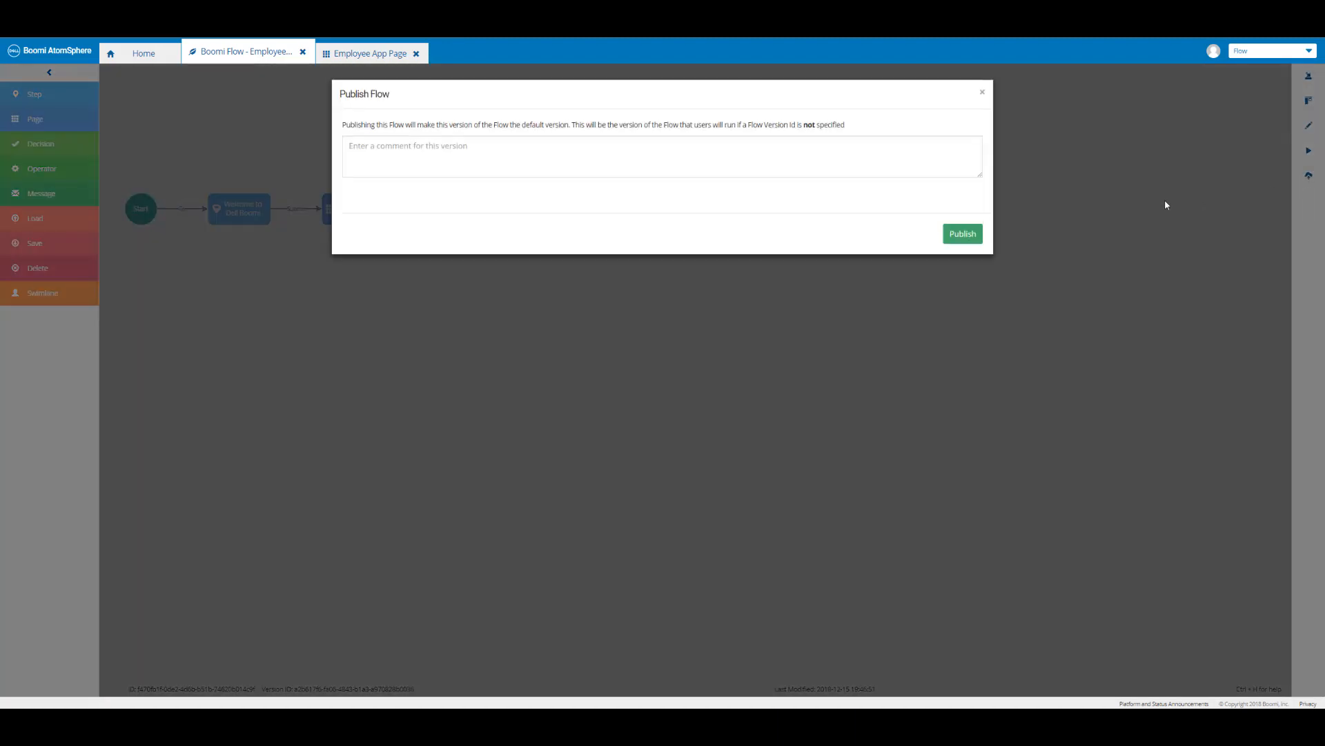
left_click(483, 152)
type("Boomi Flow - Page Element - Contact Information added")
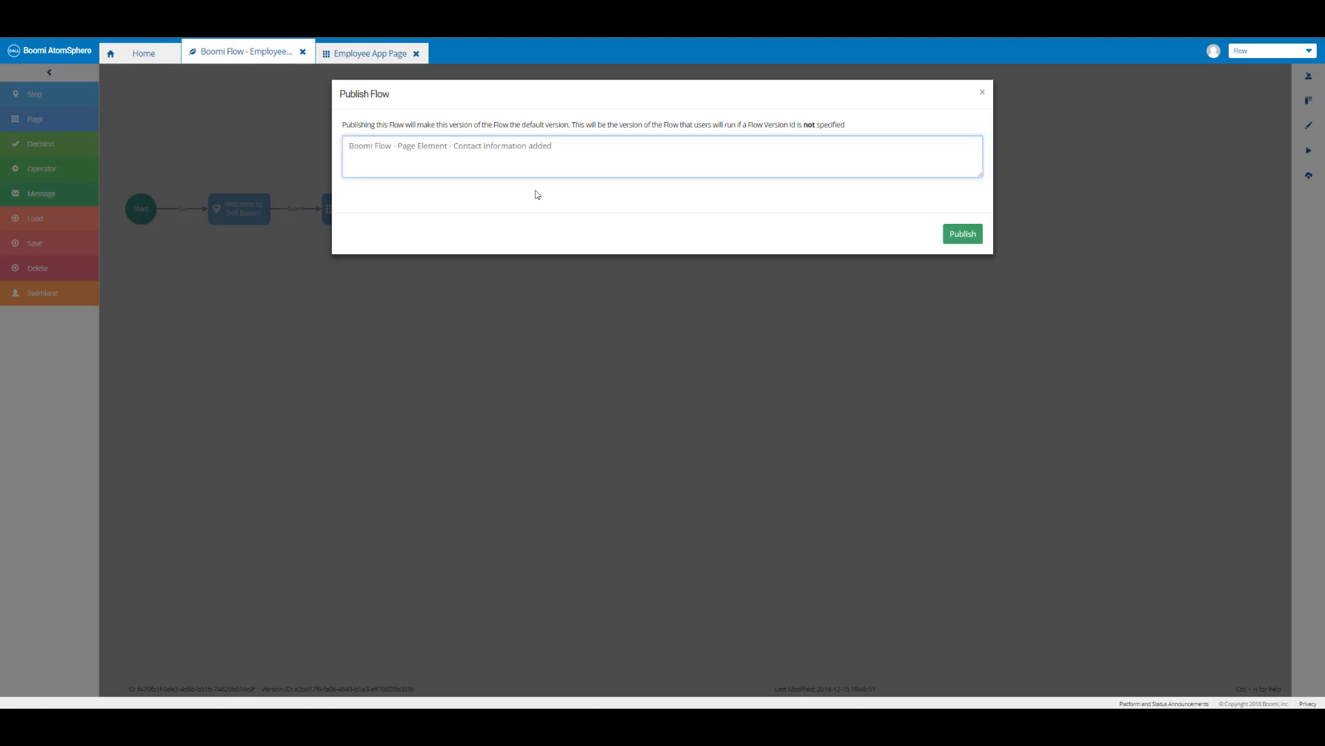
left_click(961, 235)
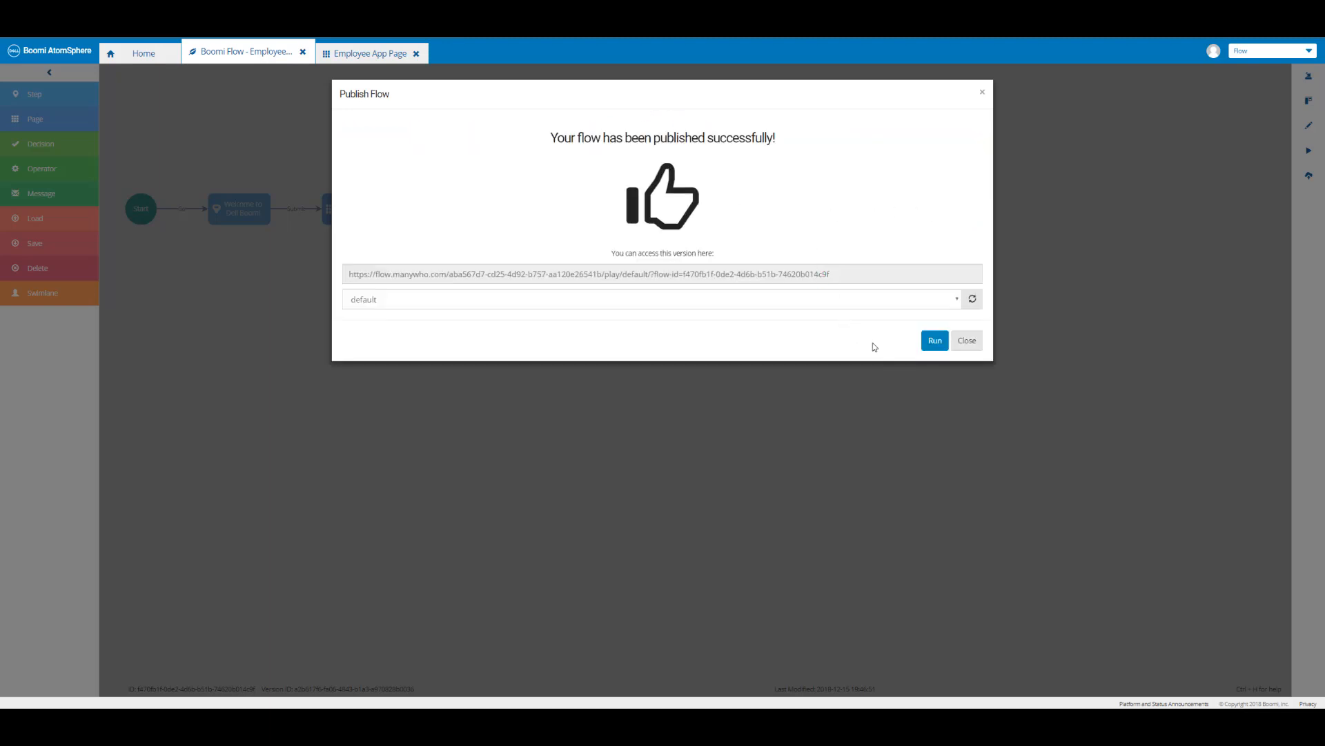
- Run the published flow, continue past its welcome page, and test the Phone and Email fields with a sample phone number and e-mail address
left_click(935, 341)
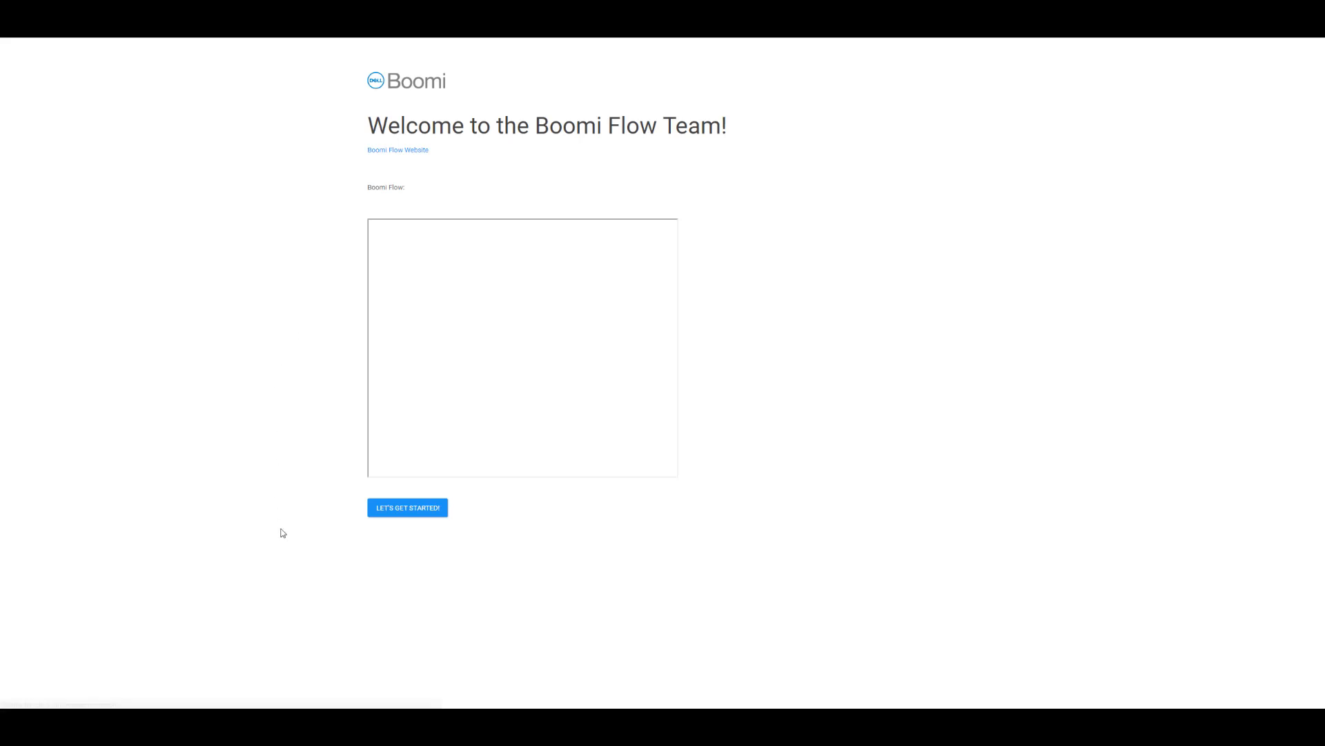
left_click(402, 510)
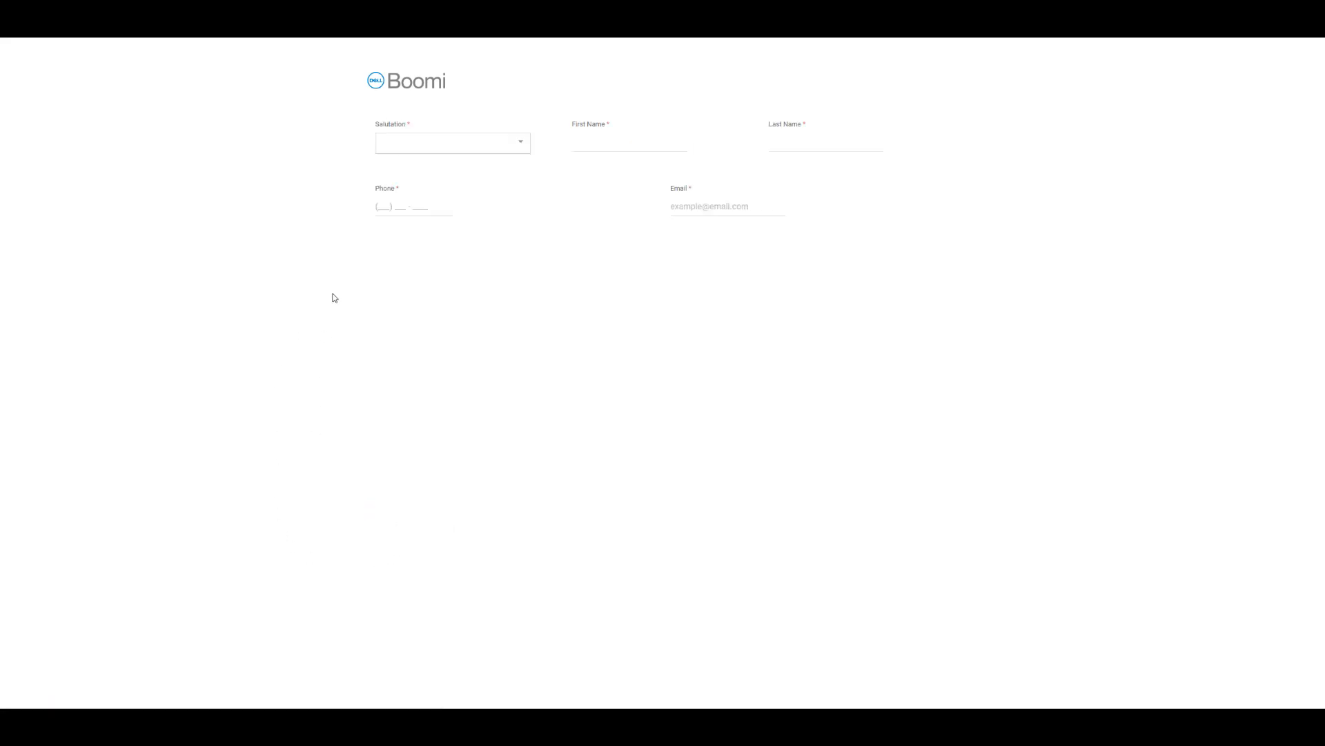
left_click(384, 210)
type("333) 333 - 3")
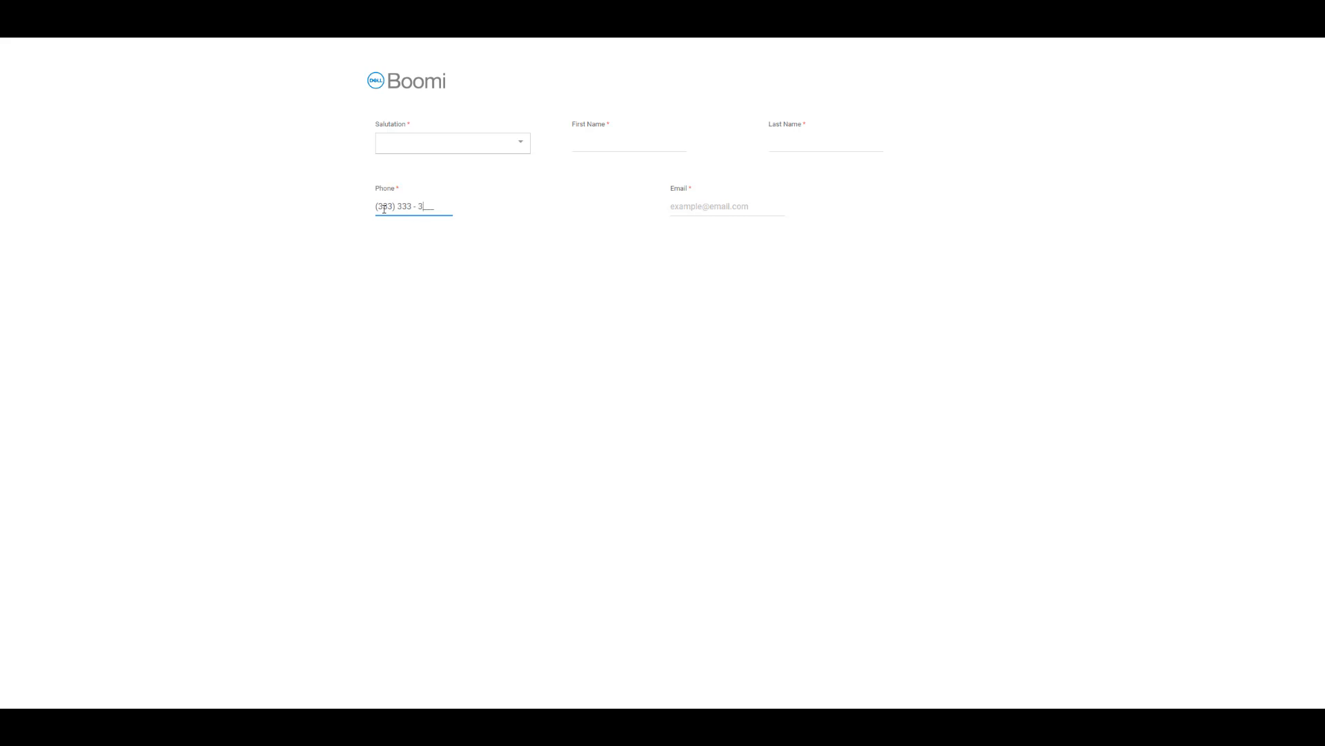
type("333")
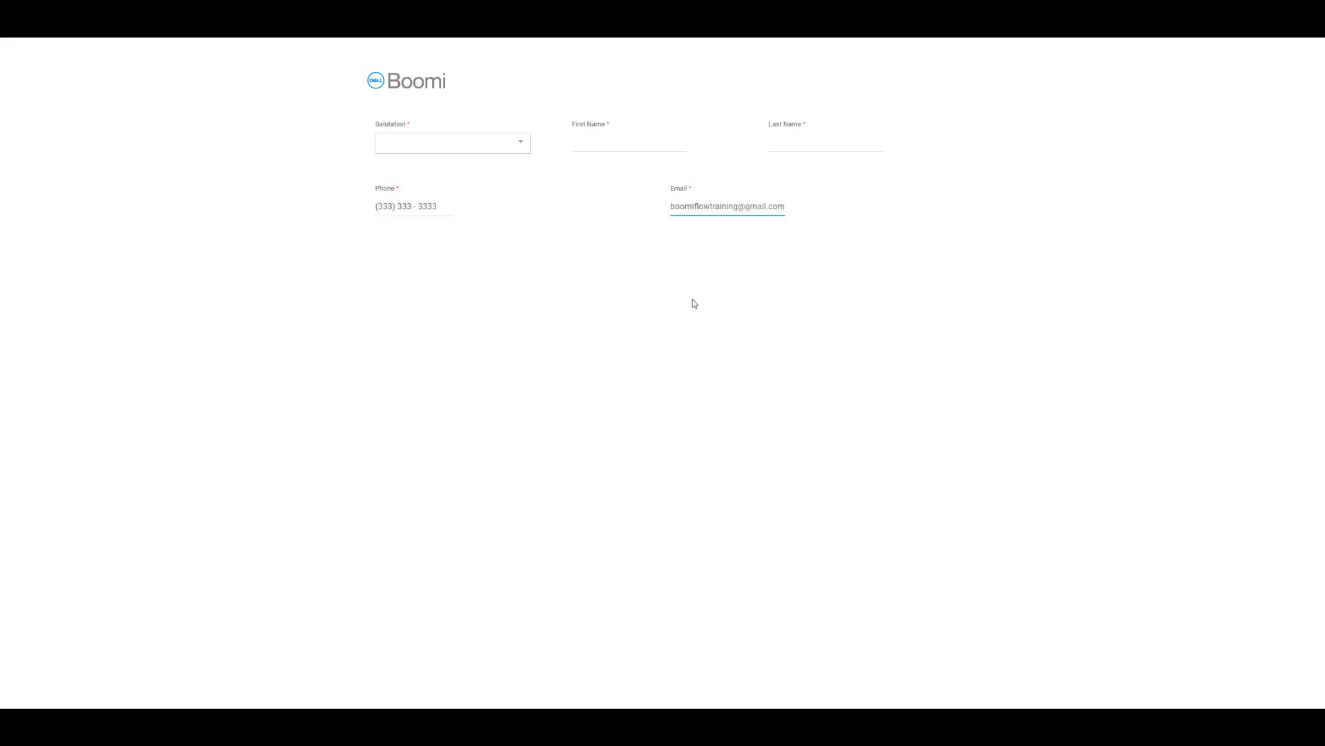
left_click(724, 297)
- Test the Salutation list in the running form by choosing Mr., then return to the flow canvas and dismiss the publish confirmation
left_click(518, 147)
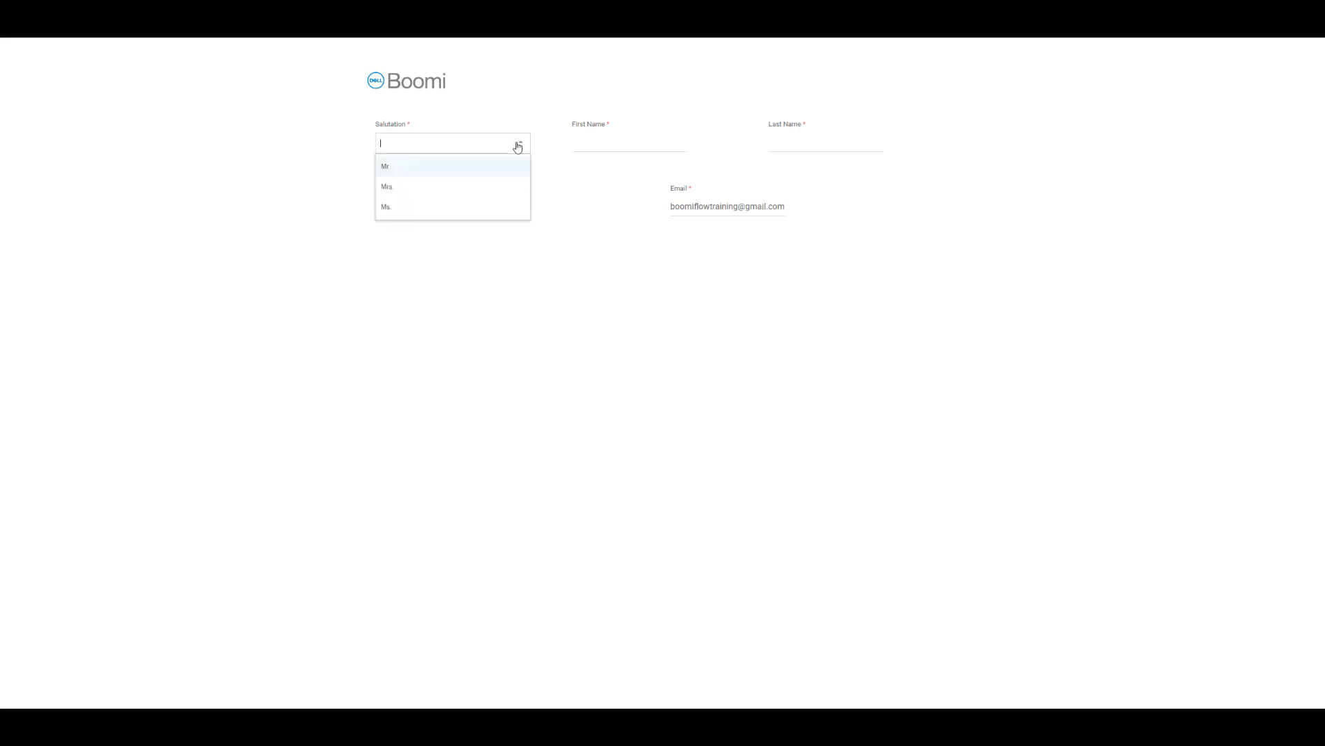
left_click(461, 168)
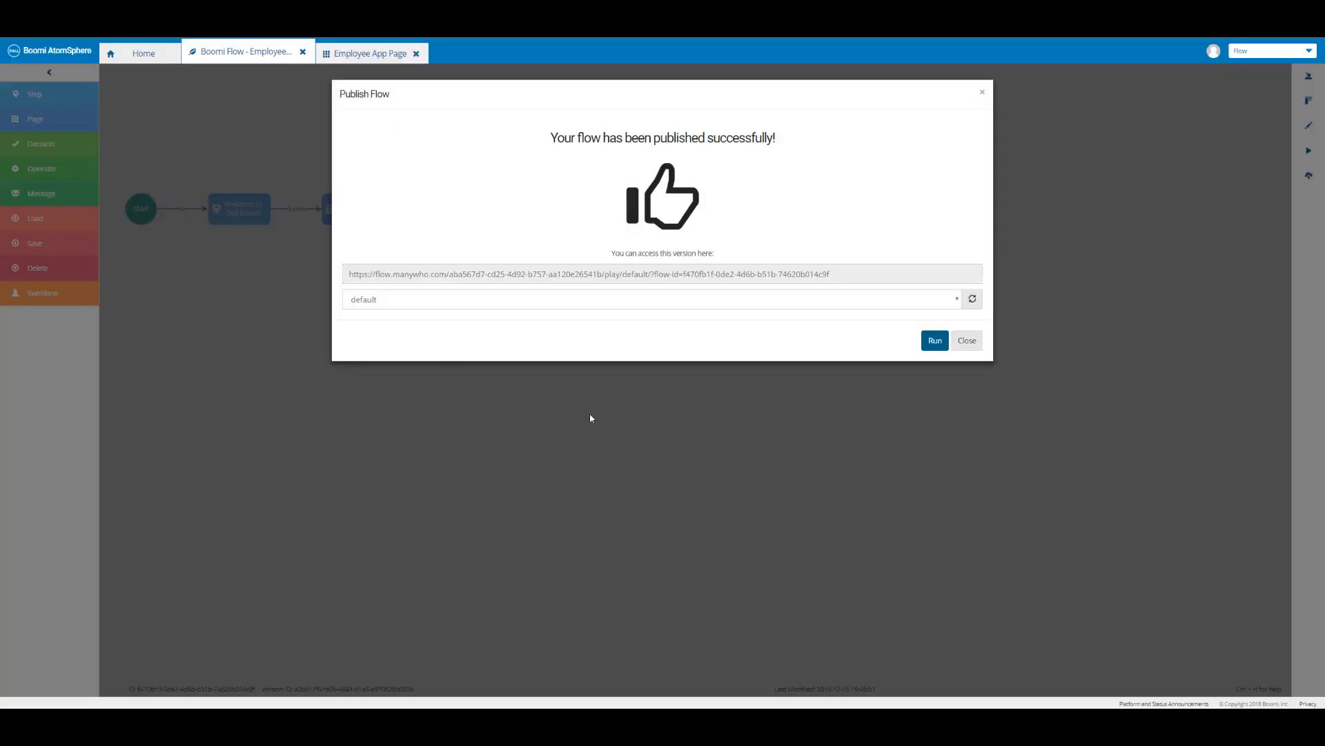
left_click(969, 342)
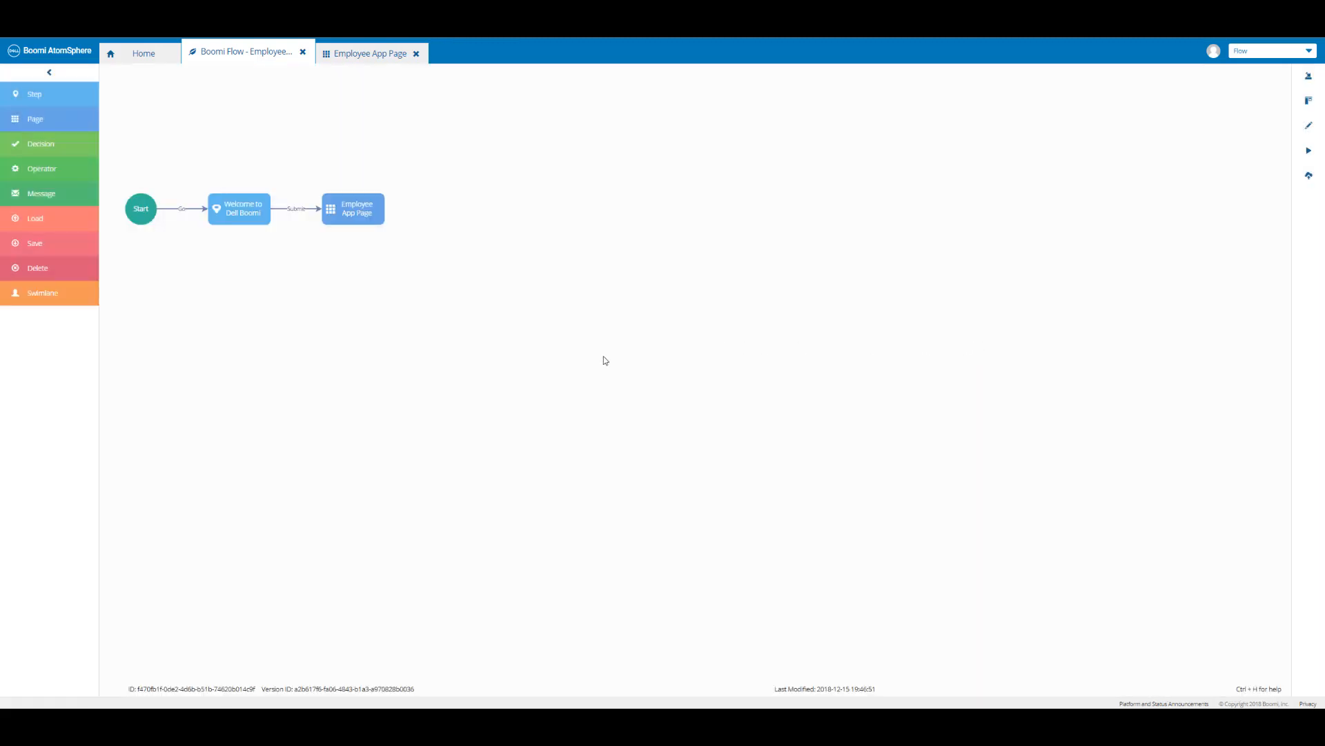